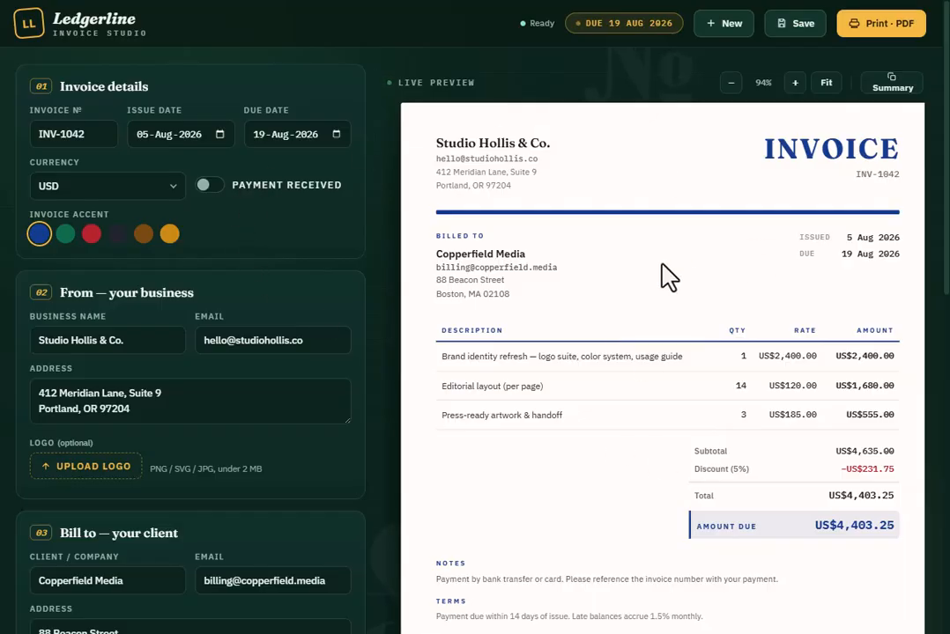
# Look through all sections of the sample invoice form and its live preview.
pyautogui.scroll(-3, 583, 248)
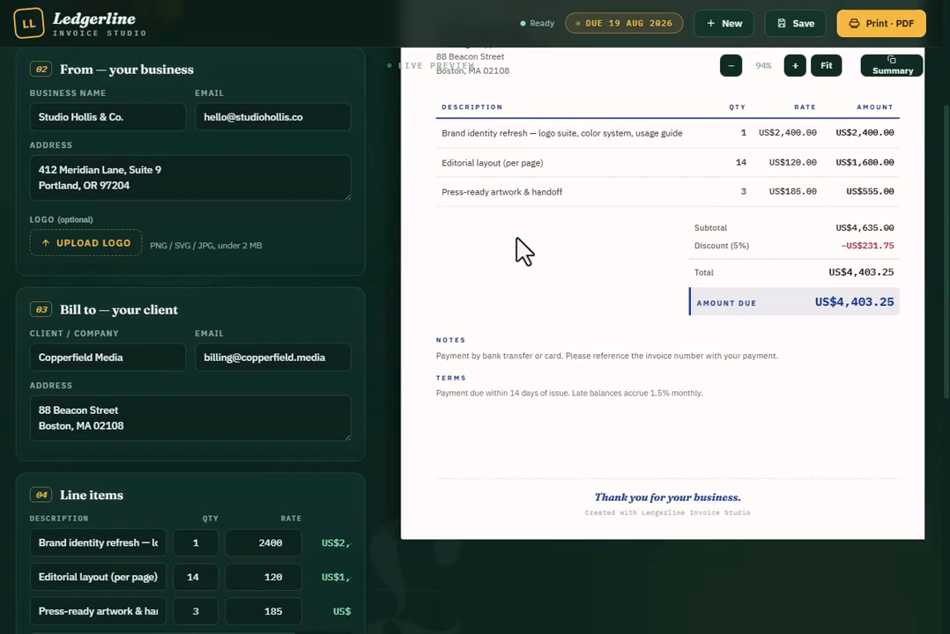
pyautogui.scroll(-7, 523, 255)
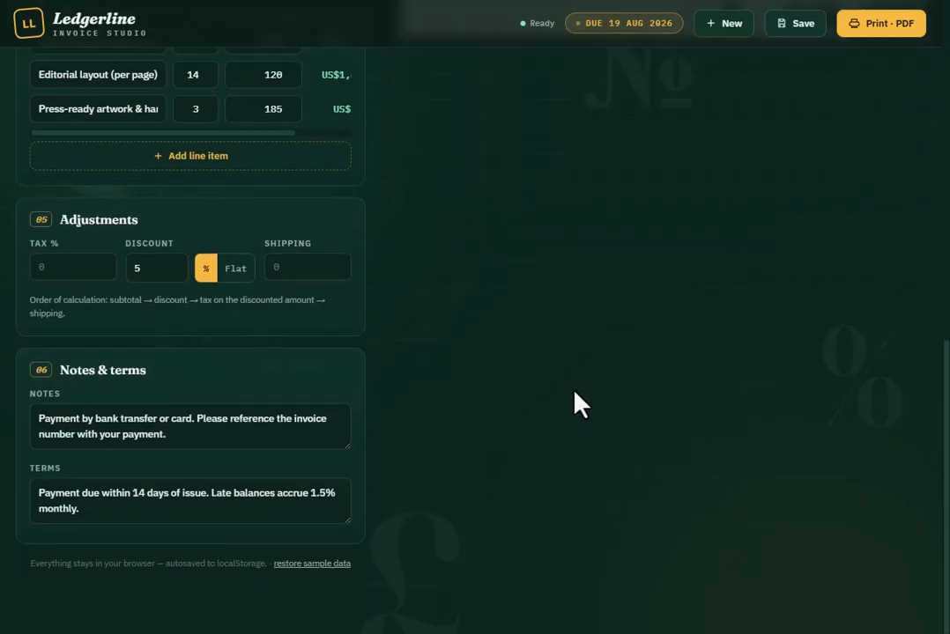
pyautogui.scroll(10, 680, 356)
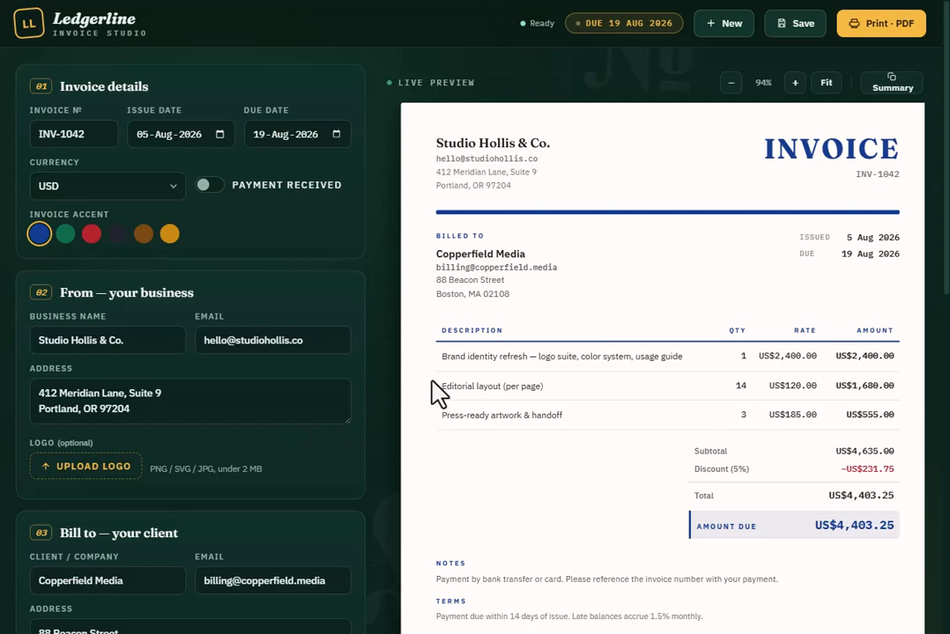
pyautogui.scroll(-1, 581, 284)
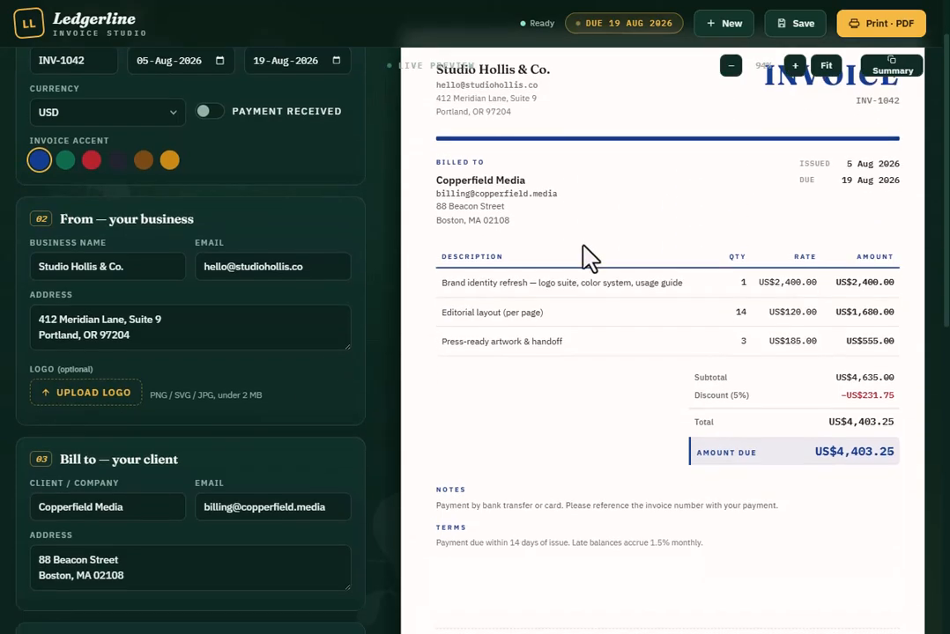
pyautogui.scroll(-3, 123, 275)
pyautogui.scroll(4, 319, 356)
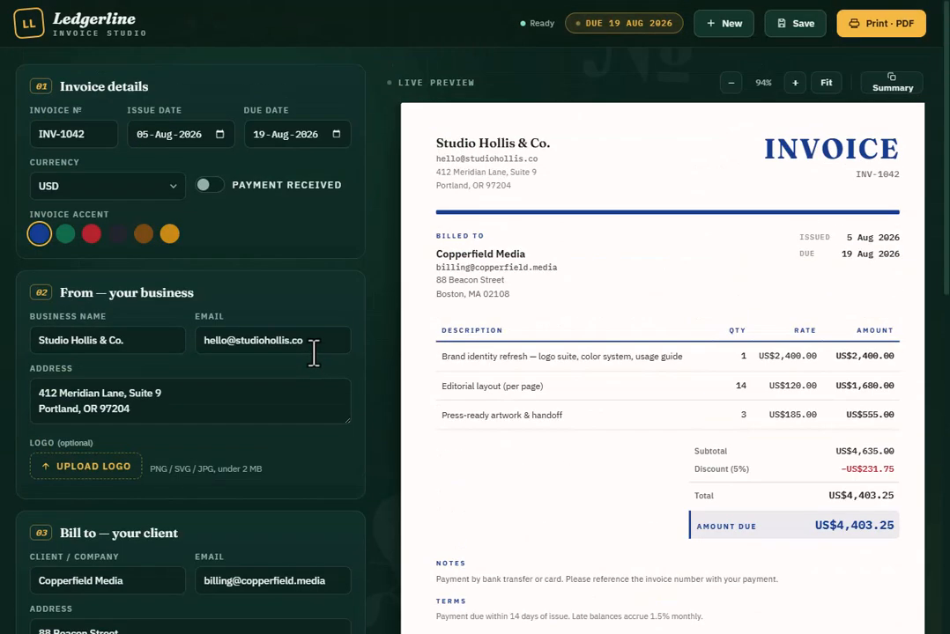
# Change the invoice number to INV-1001 and set the due date to 20 August 2026.
pyautogui.click(87, 134)
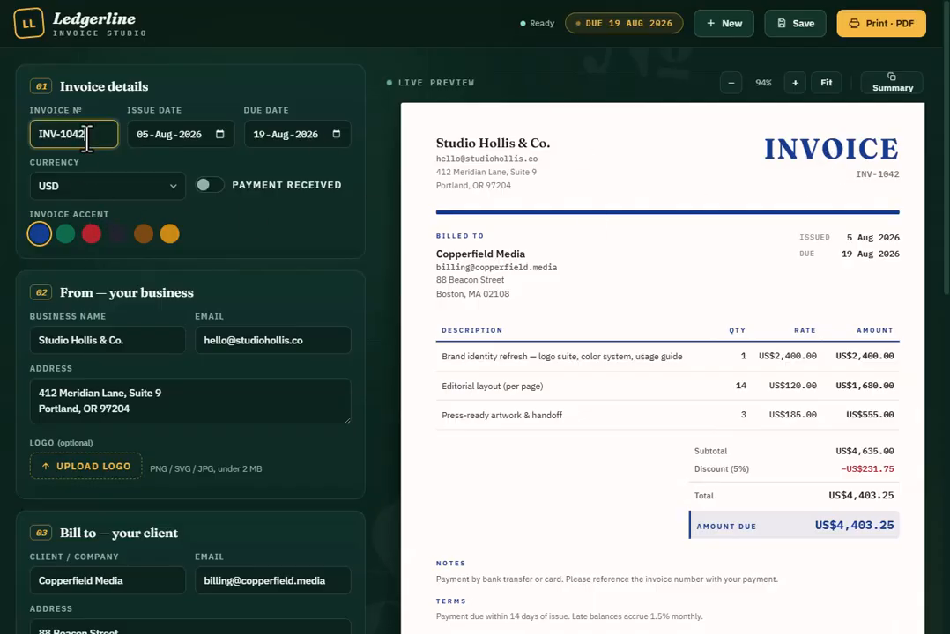
pyautogui.press('BackSpace')
pyautogui.press('BackSpace')
pyautogui.write('01')
pyautogui.click(335, 135)
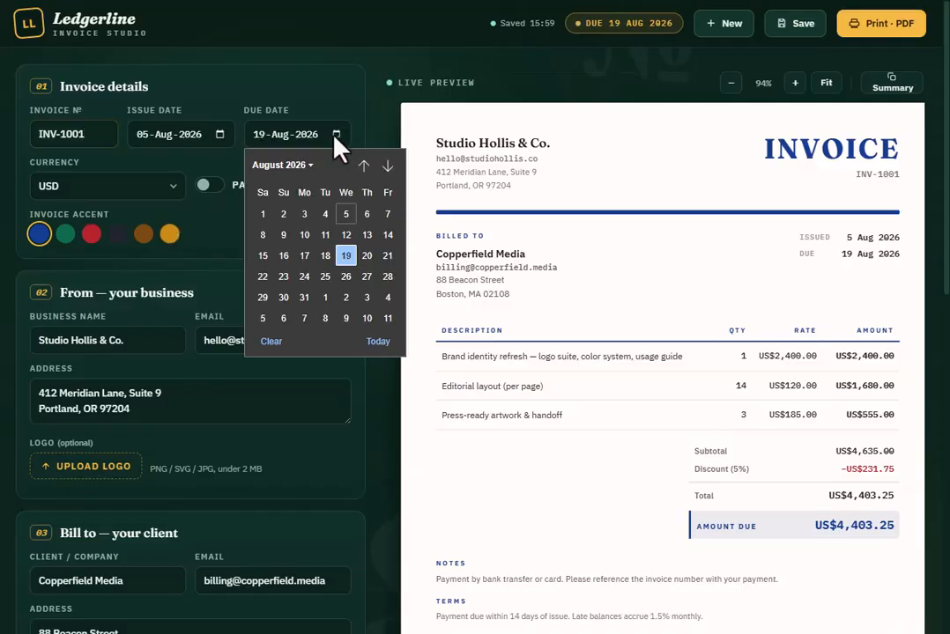
pyautogui.click(366, 263)
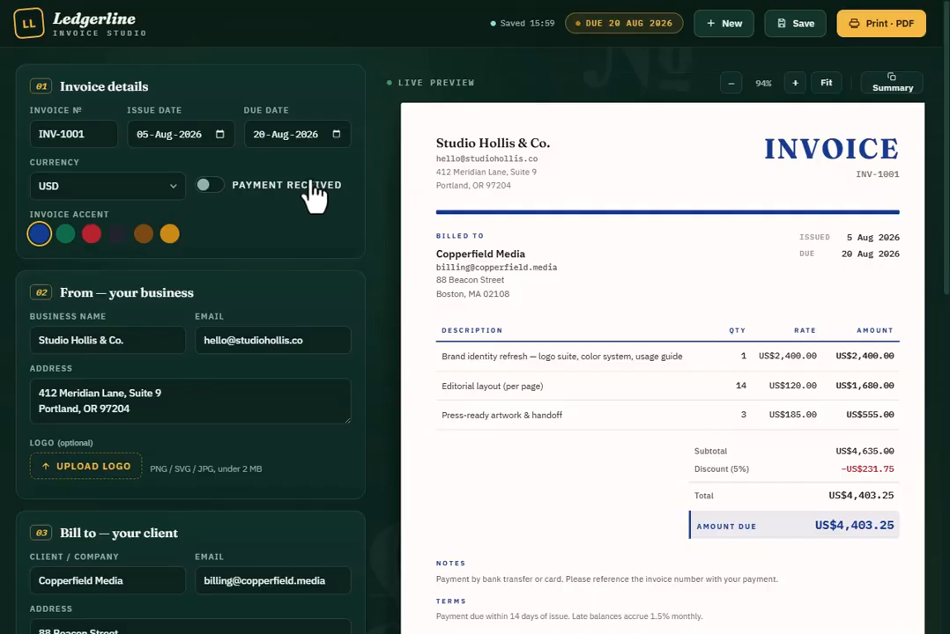
# Switch the invoice currency to EUR and choose the green invoice accent.
pyautogui.click(156, 187)
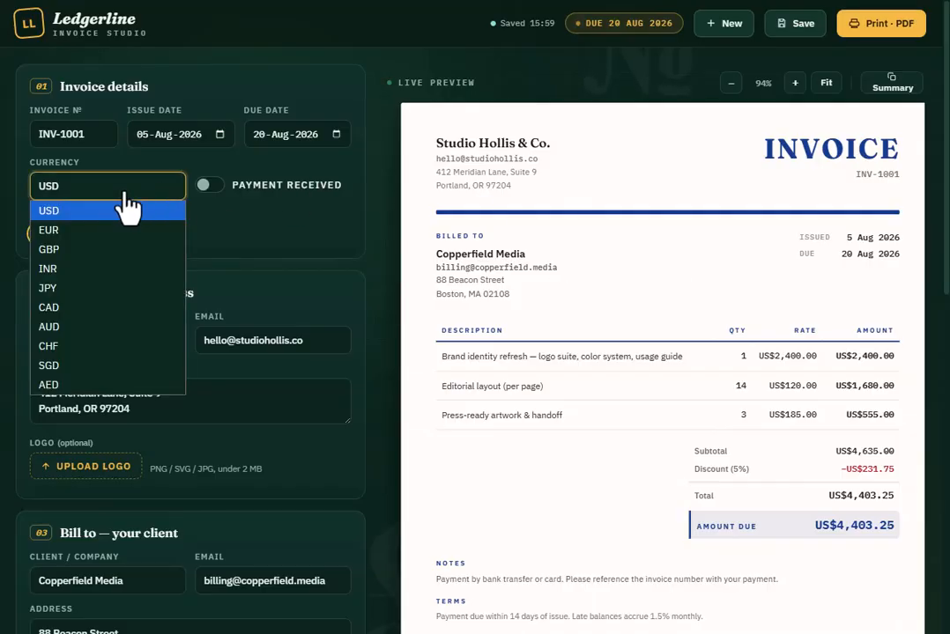
pyautogui.click(92, 231)
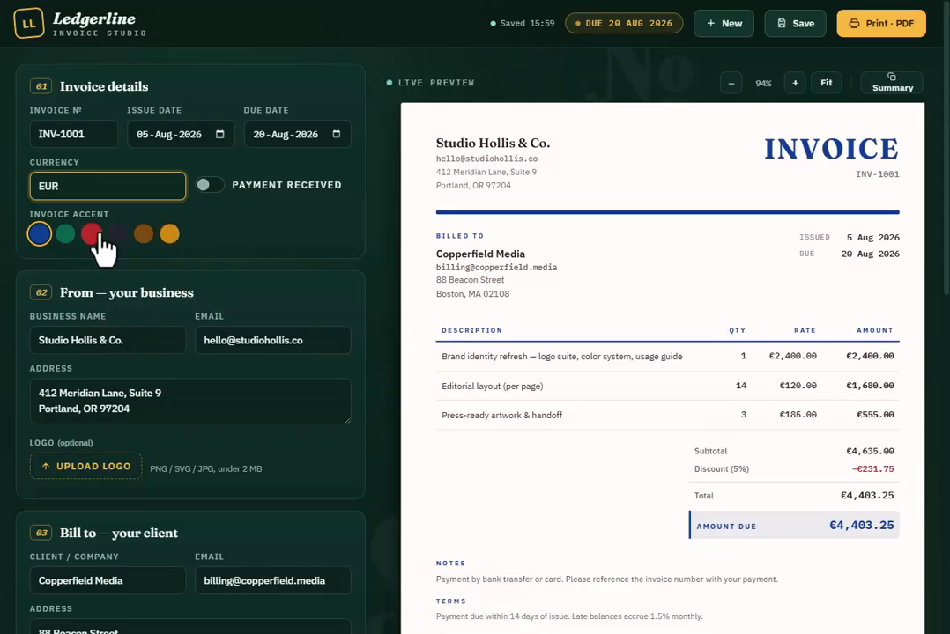
pyautogui.click(65, 233)
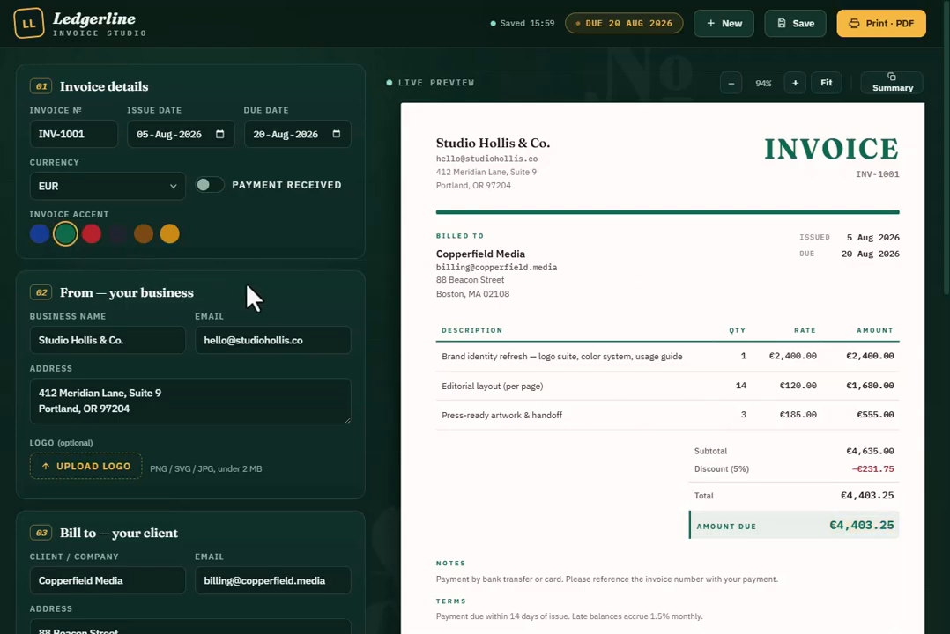
# Examine the business name, email and address fields and the client's billing details, comparing them with the invoice preview.
pyautogui.scroll(-1, 247, 287)
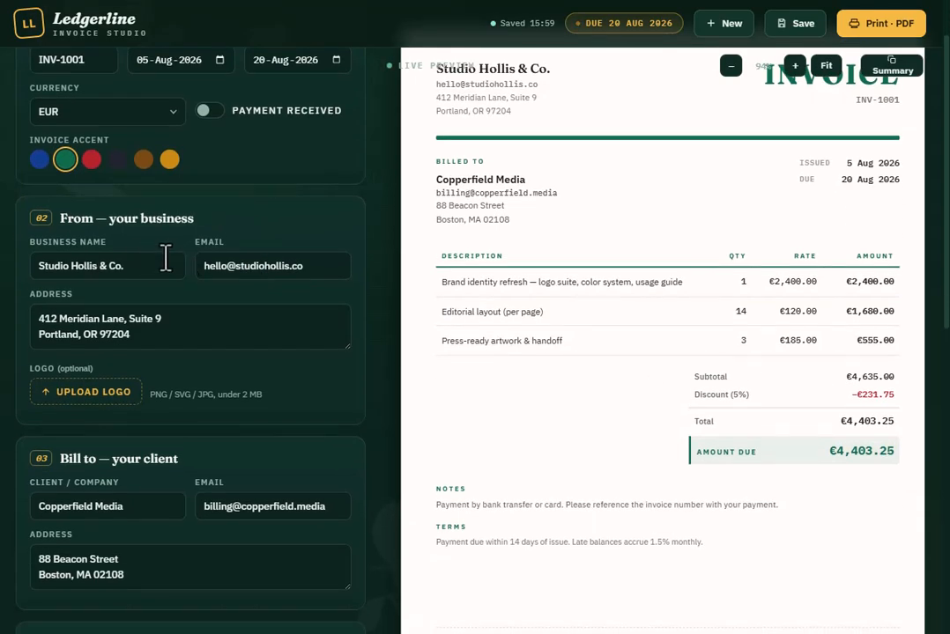
pyautogui.scroll(1, 163, 260)
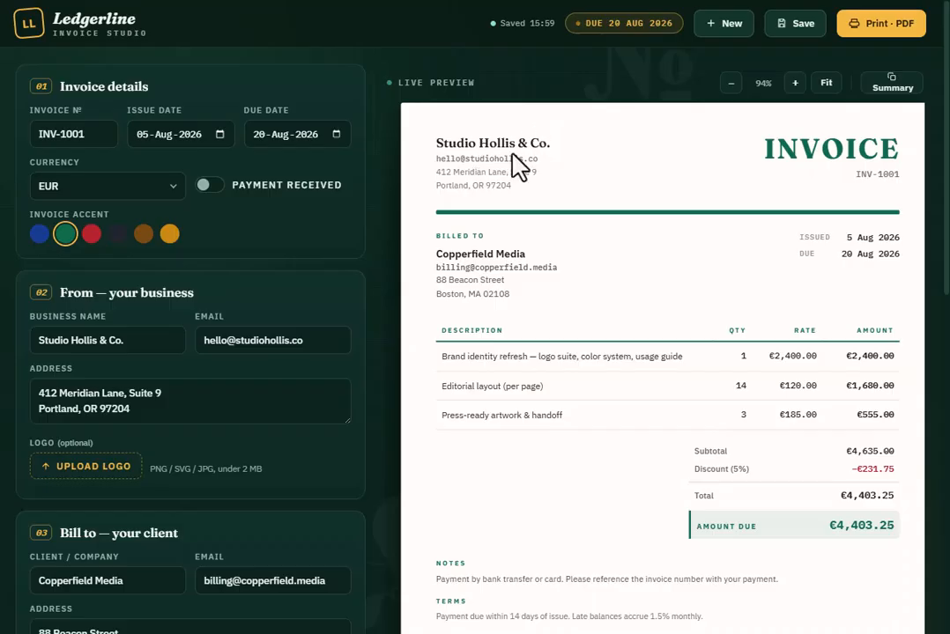
pyautogui.click(141, 337)
pyautogui.click(275, 339)
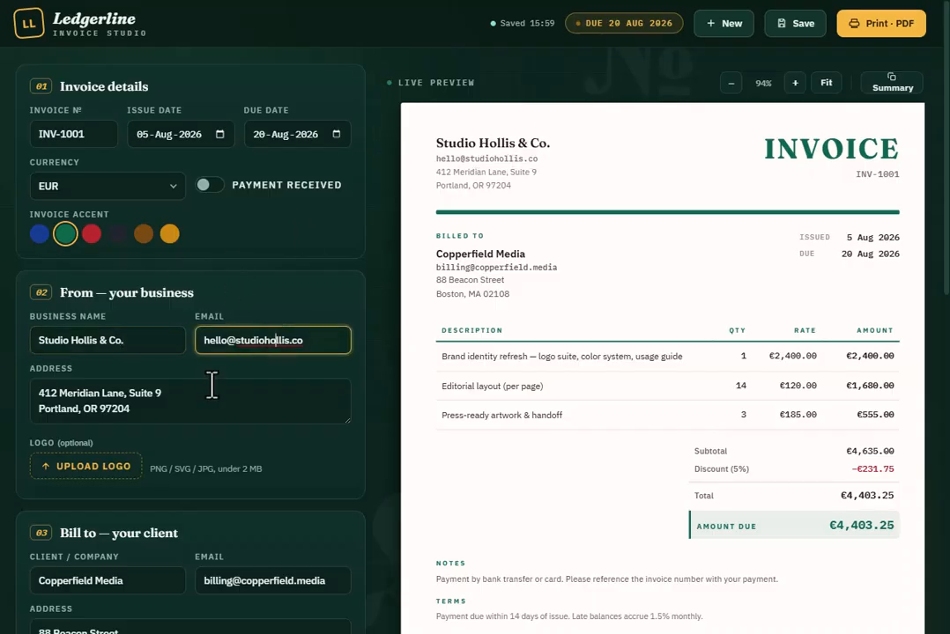
pyautogui.click(206, 385)
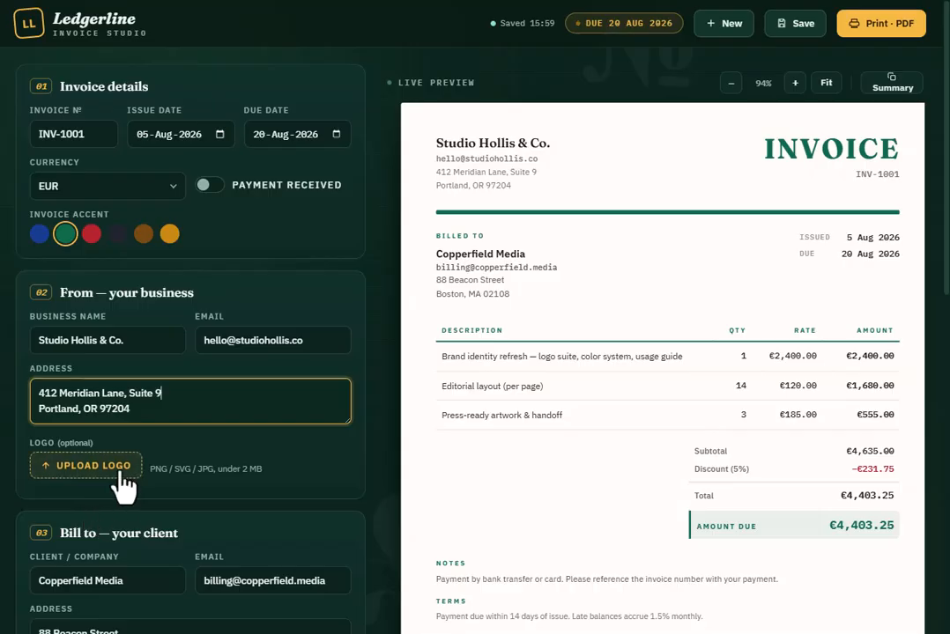
pyautogui.scroll(-2, 124, 483)
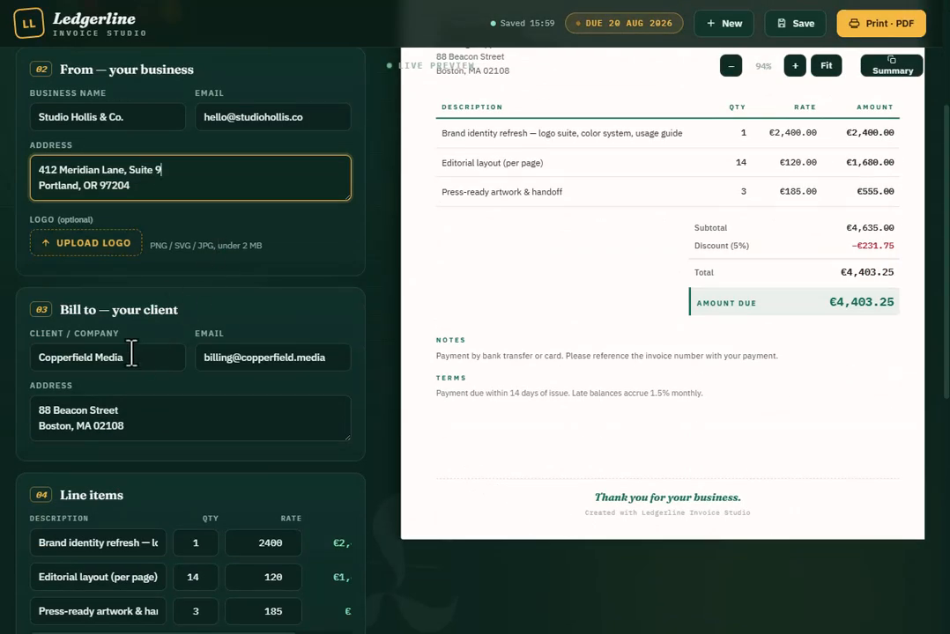
pyautogui.click(136, 367)
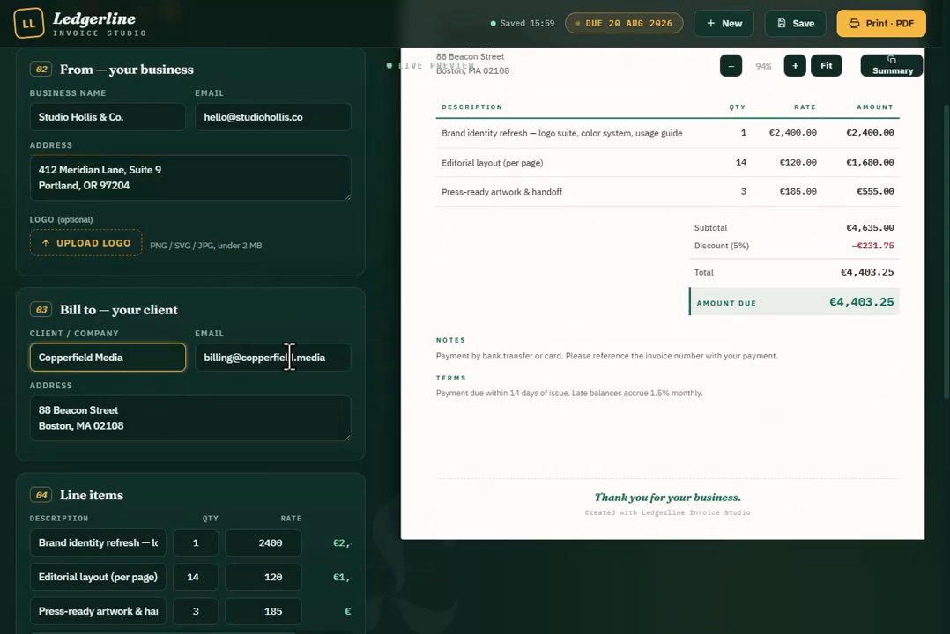
pyautogui.scroll(2, 589, 166)
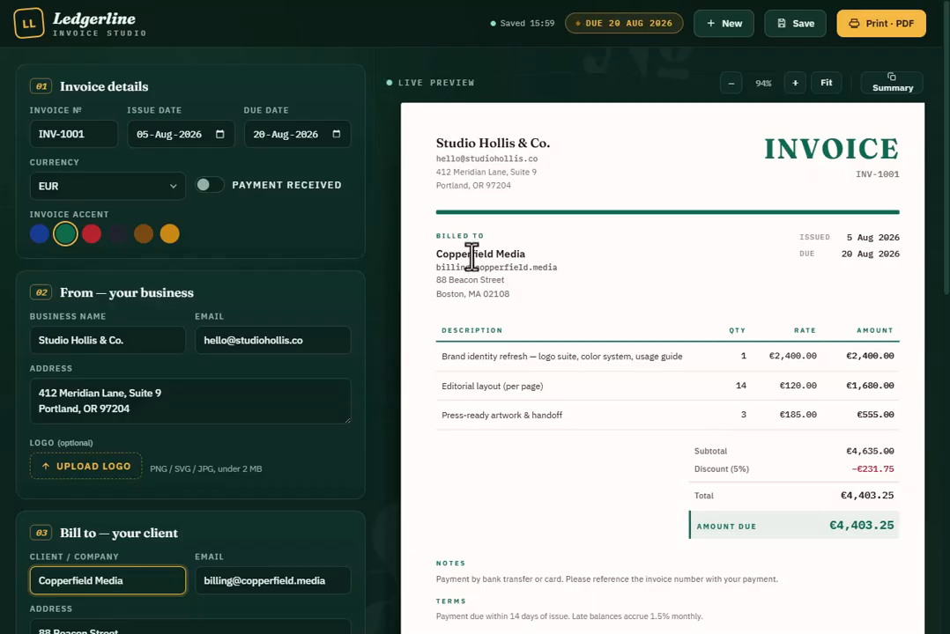
pyautogui.moveTo(448, 254); pyautogui.dragTo(504, 280)
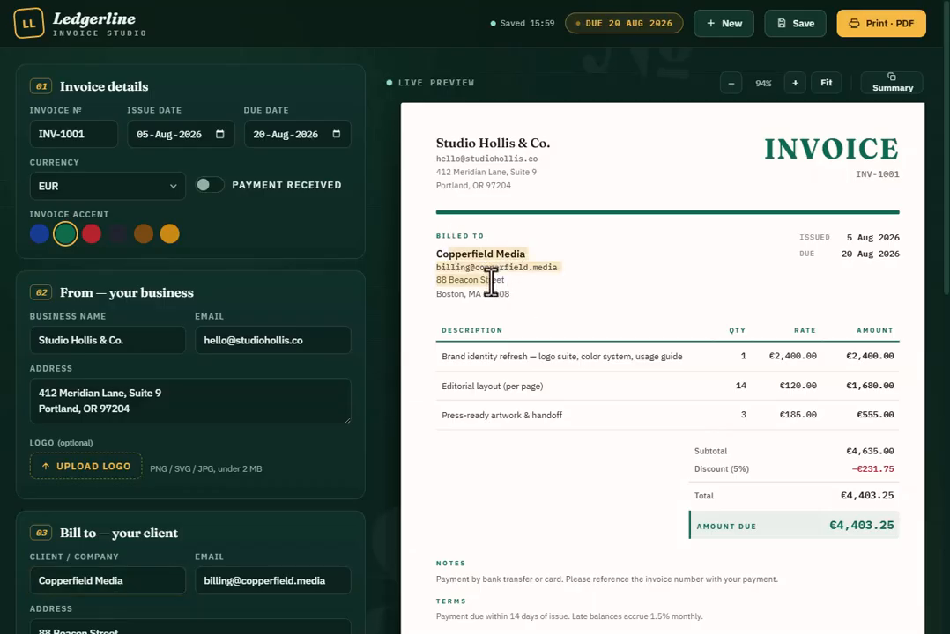
# Set the quantity of the Brand identity refresh line item to 2 and check its amount in the preview.
pyautogui.scroll(-3, 201, 351)
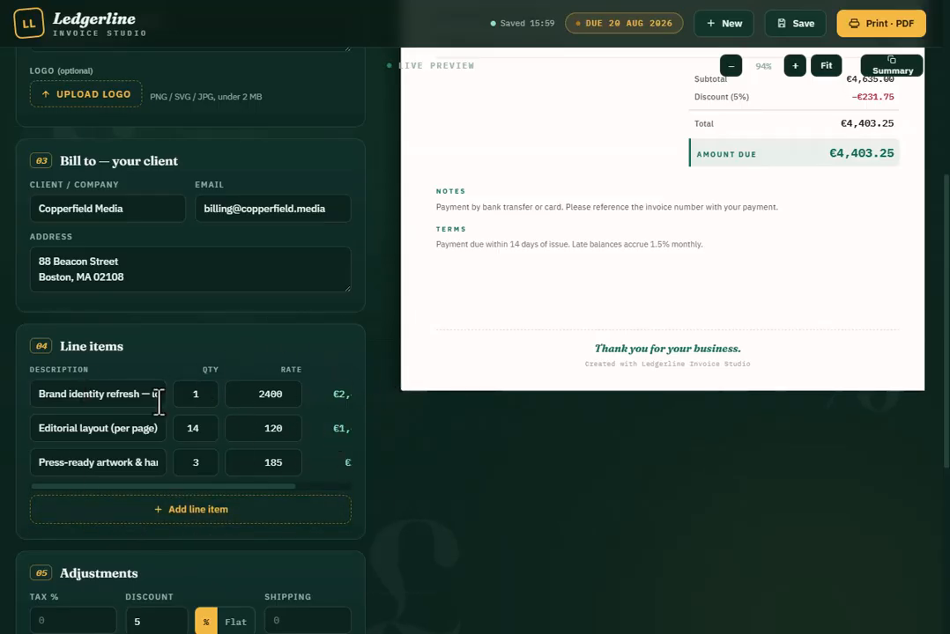
pyautogui.scroll(2, 487, 494)
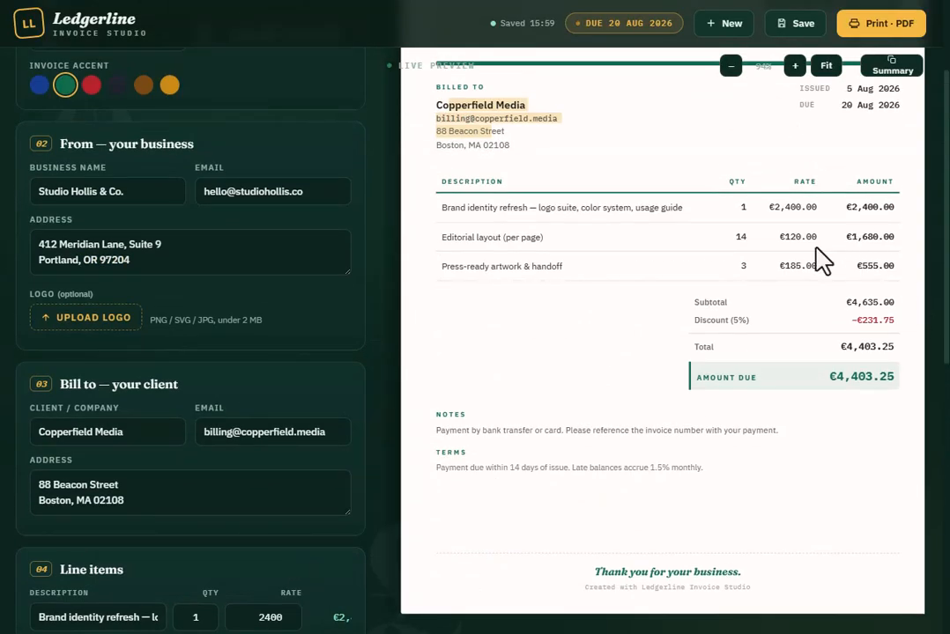
pyautogui.scroll(-2, 201, 470)
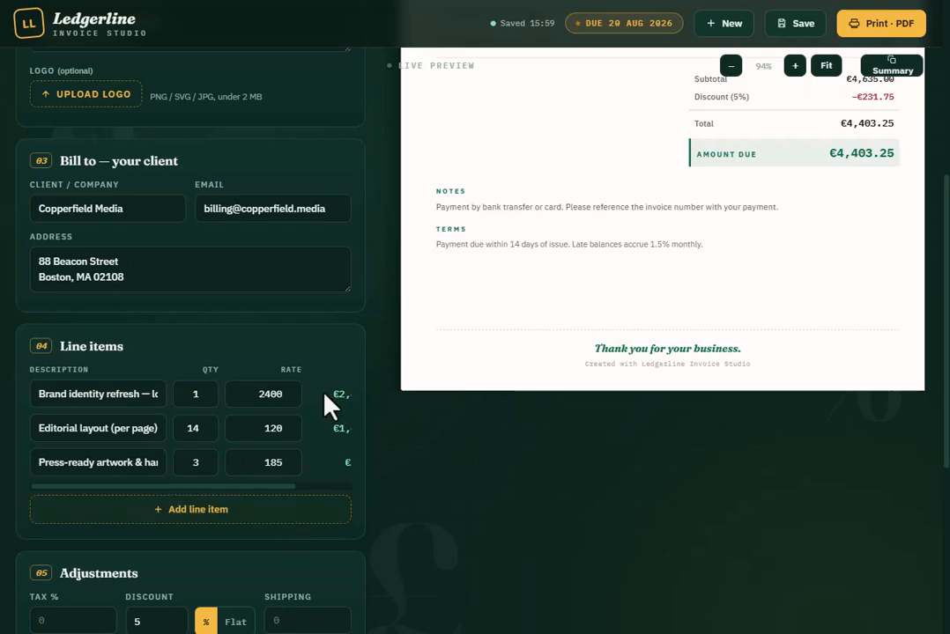
pyautogui.scroll(3, 307, 452)
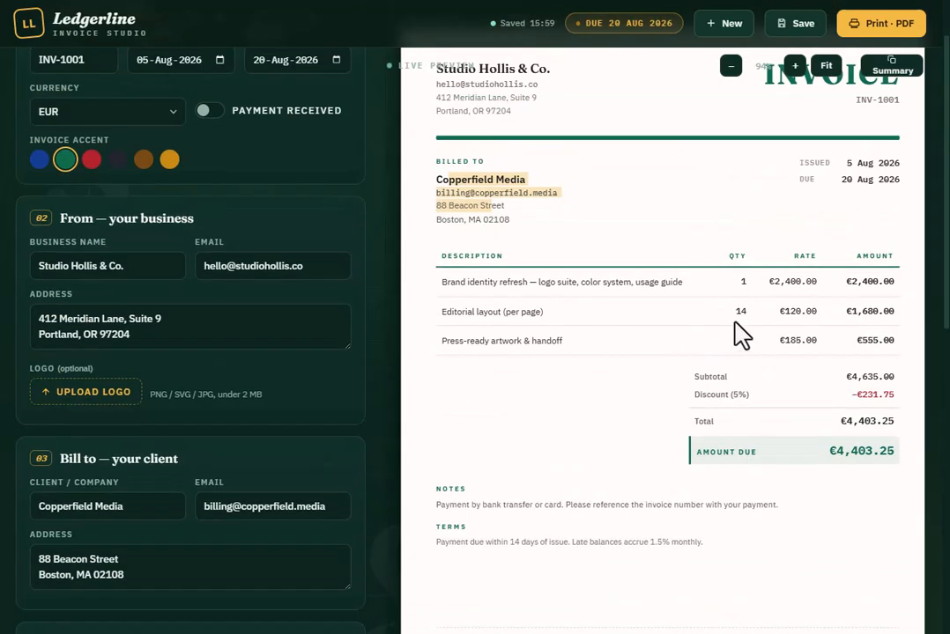
pyautogui.scroll(-2, 547, 424)
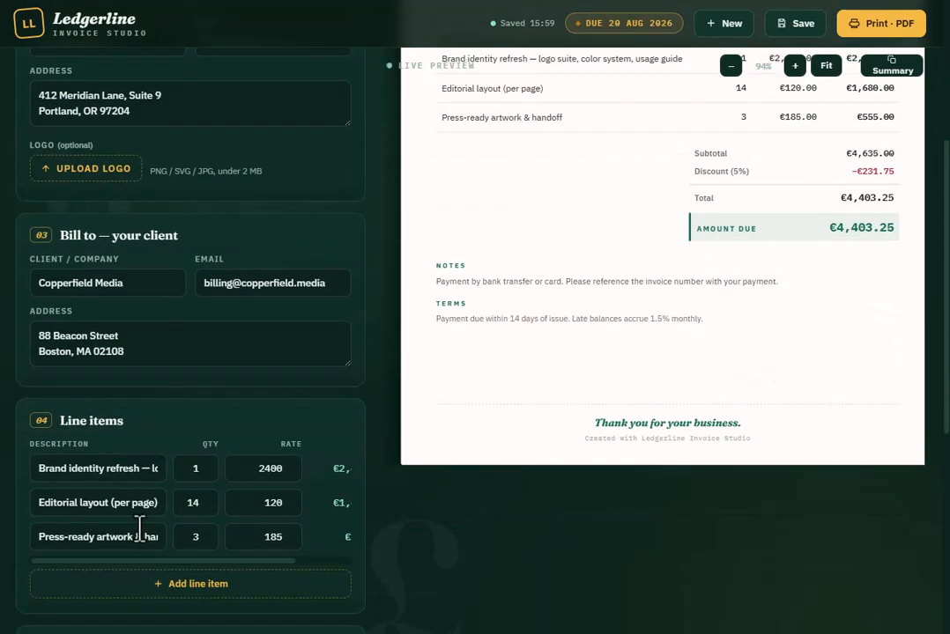
pyautogui.click(203, 465)
pyautogui.scroll(3, 617, 366)
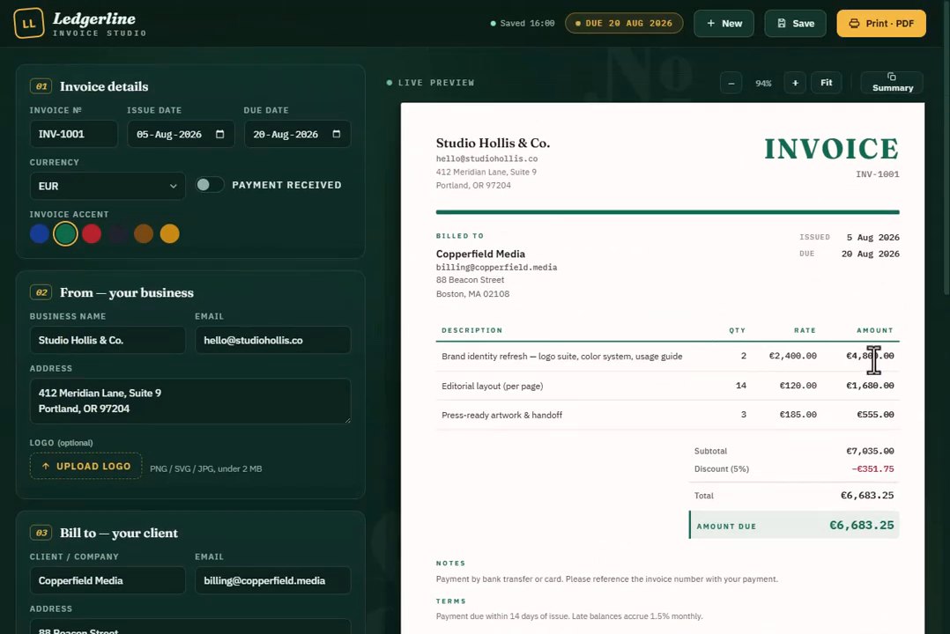
# Set the invoice discount to 10 percent and check the totals in the preview.
pyautogui.scroll(-4, 630, 392)
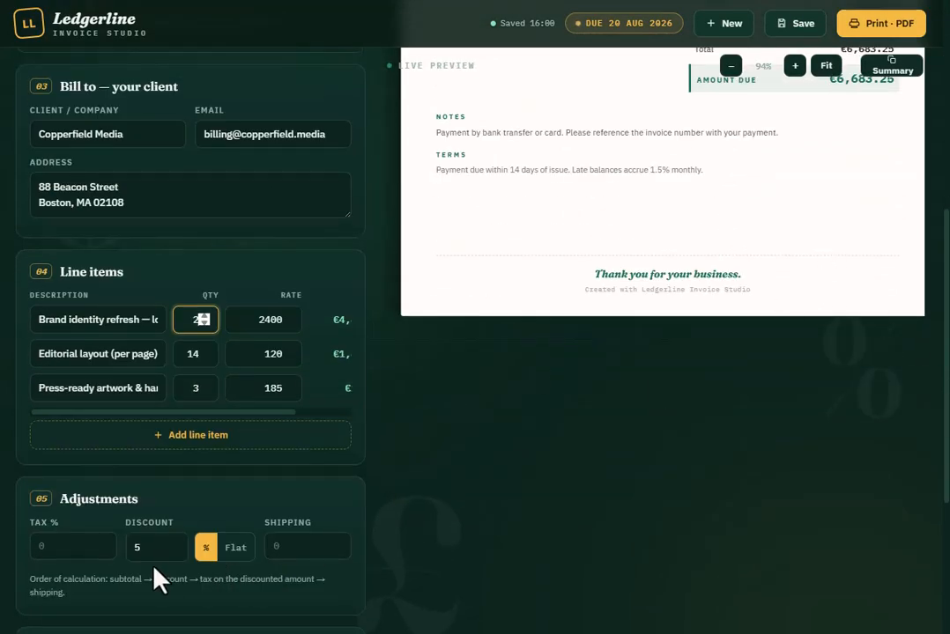
pyautogui.click(137, 548)
pyautogui.press('BackSpace')
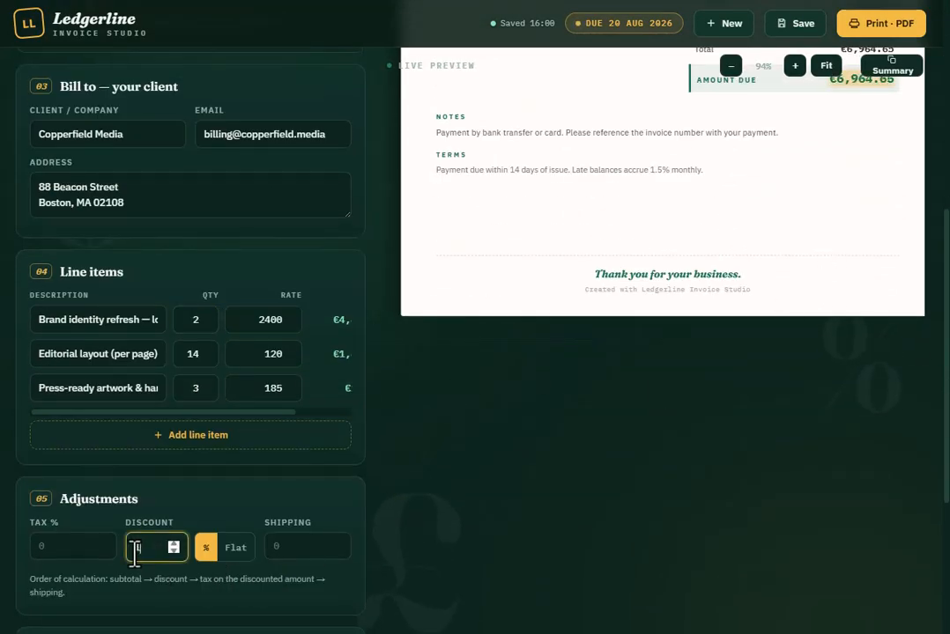
pyautogui.write('10')
pyautogui.scroll(3, 747, 443)
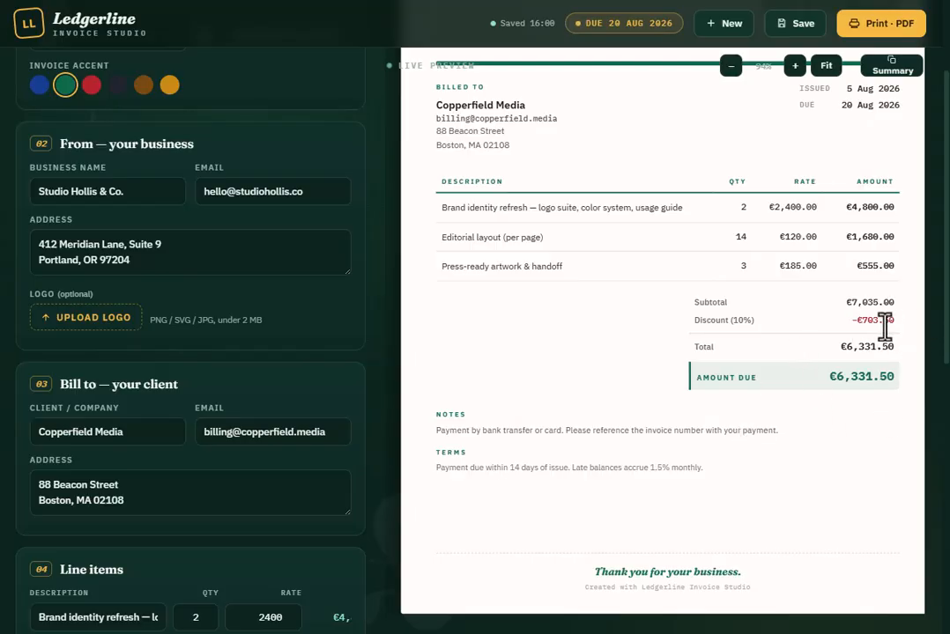
# Review the notes and terms fields and examine the whole updated invoice preview.
pyautogui.scroll(-3, 680, 440)
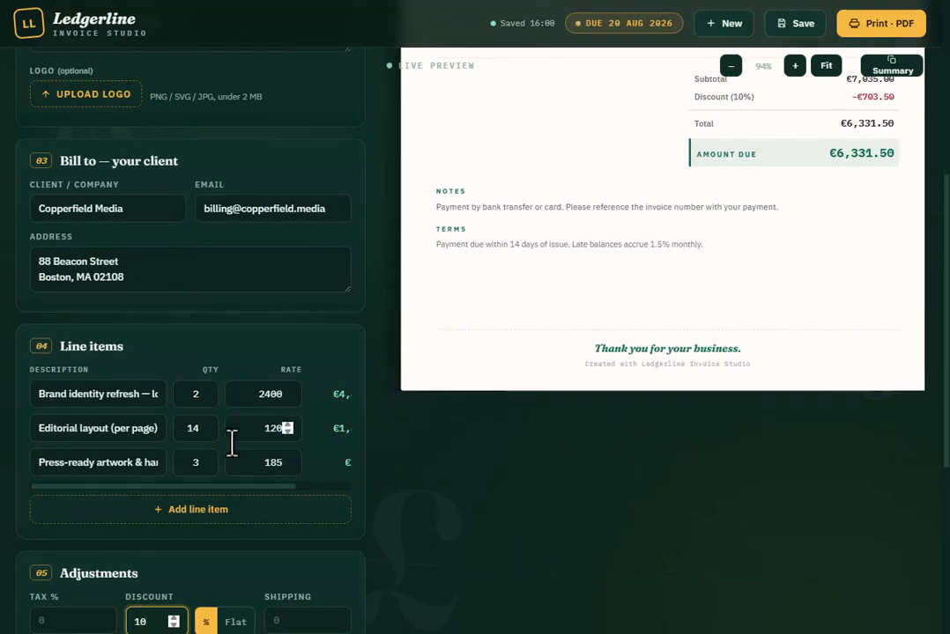
pyautogui.scroll(-3, 231, 443)
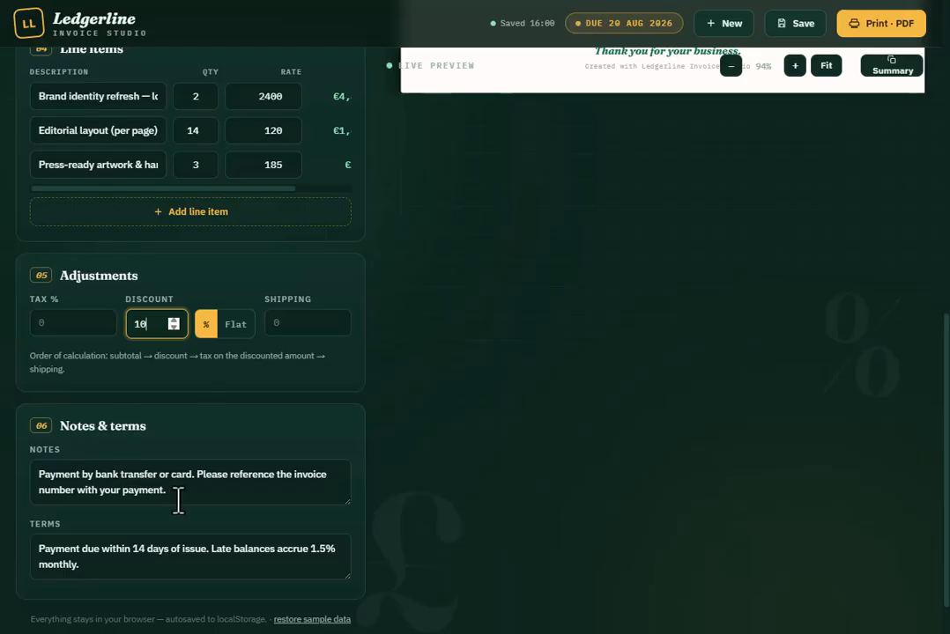
pyautogui.click(225, 471)
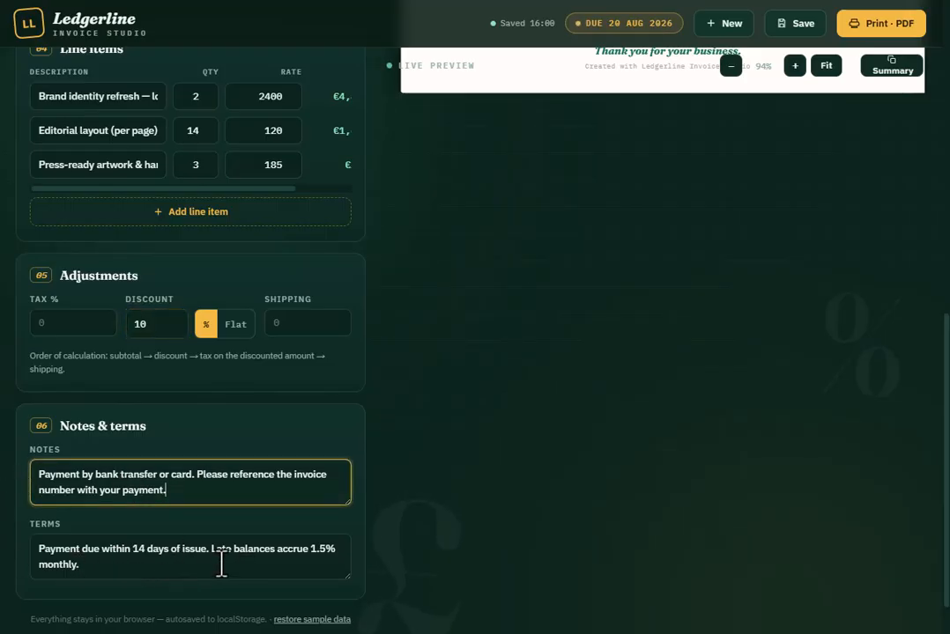
pyautogui.scroll(3, 220, 563)
pyautogui.scroll(-2, 235, 569)
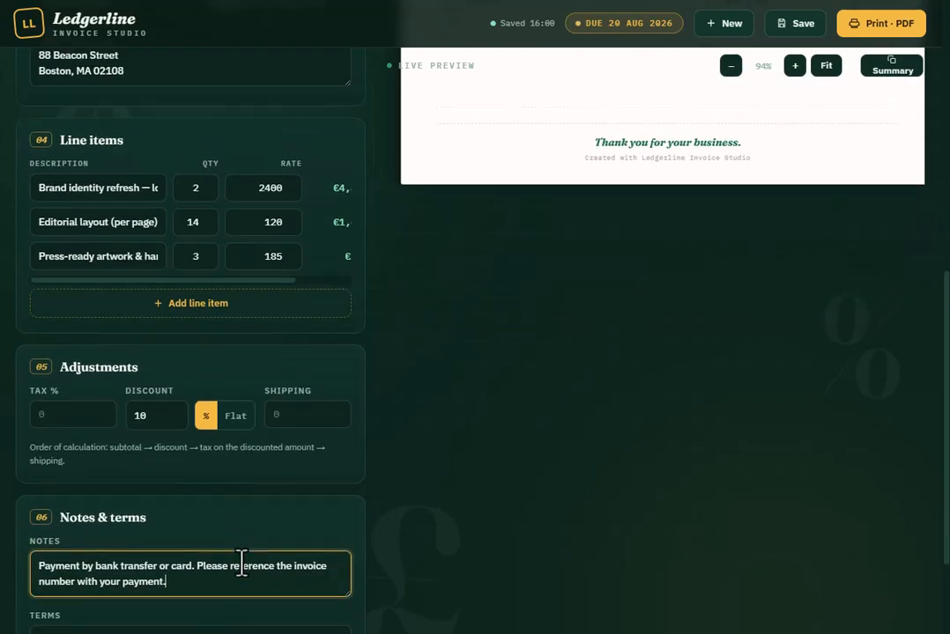
pyautogui.scroll(4, 841, 507)
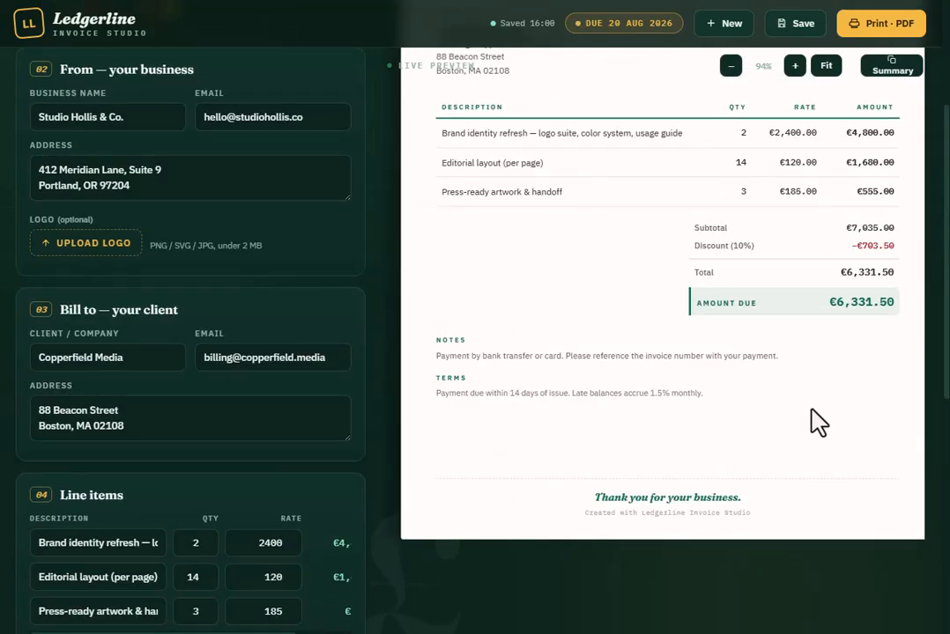
pyautogui.scroll(1, 793, 410)
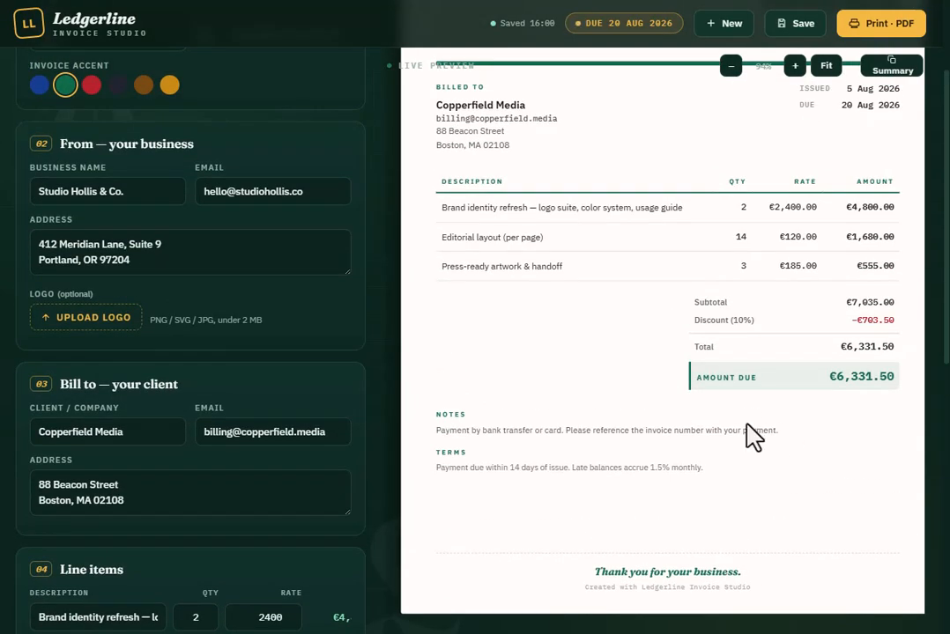
pyautogui.scroll(1, 784, 436)
pyautogui.scroll(1, 637, 364)
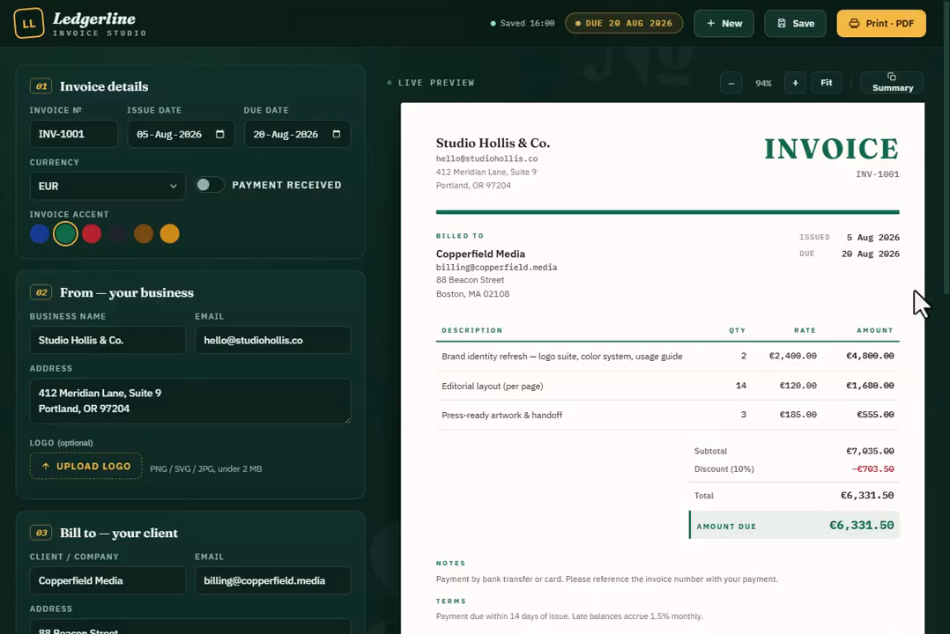
# Toggle the payment received status on and off, comparing the paid stamp and amount due in the preview.
pyautogui.click(213, 186)
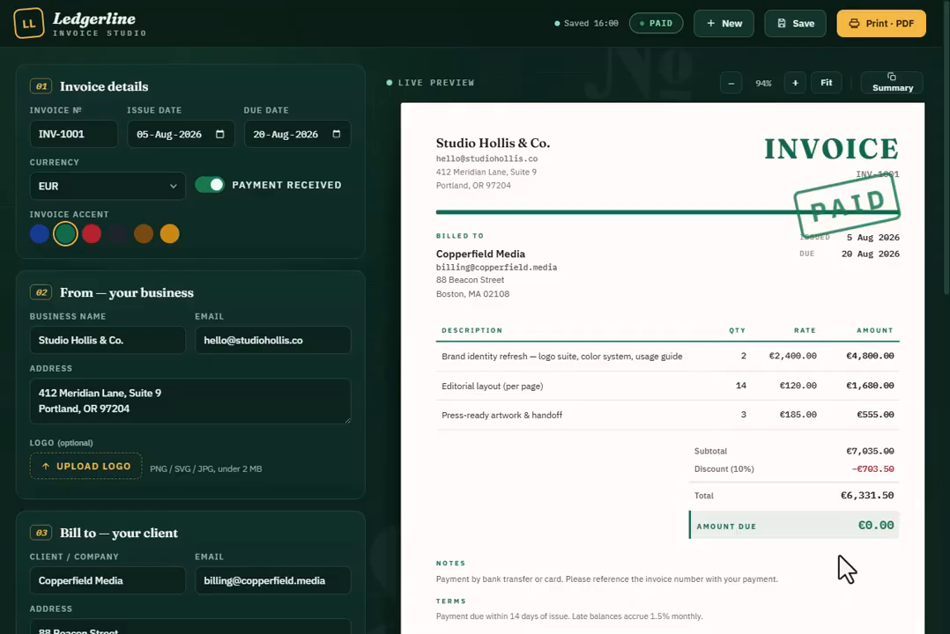
pyautogui.click(208, 184)
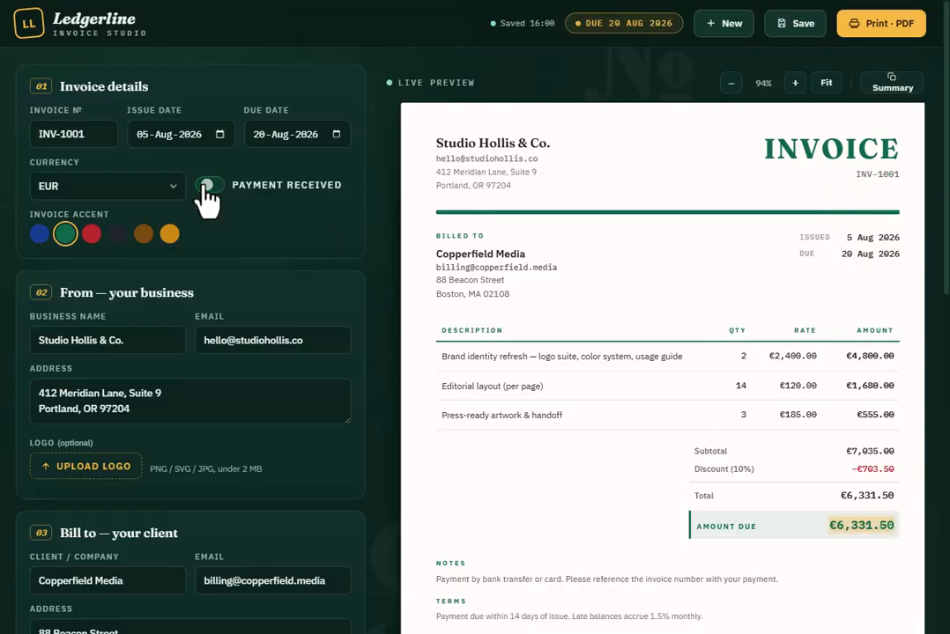
pyautogui.click(208, 185)
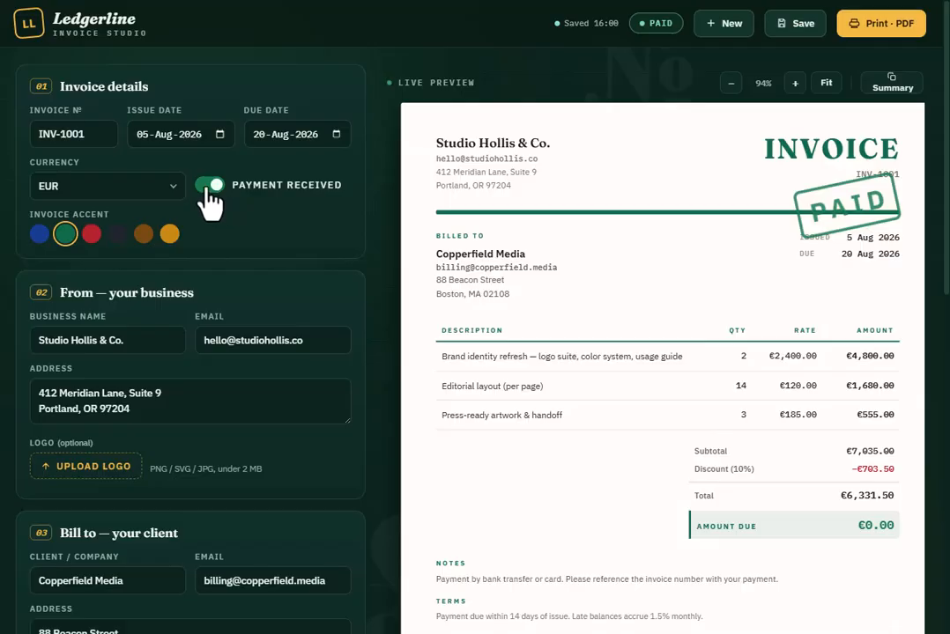
pyautogui.click(208, 186)
# Examine the print preview of the unpaid invoice and close it without saving a PDF.
pyautogui.click(888, 28)
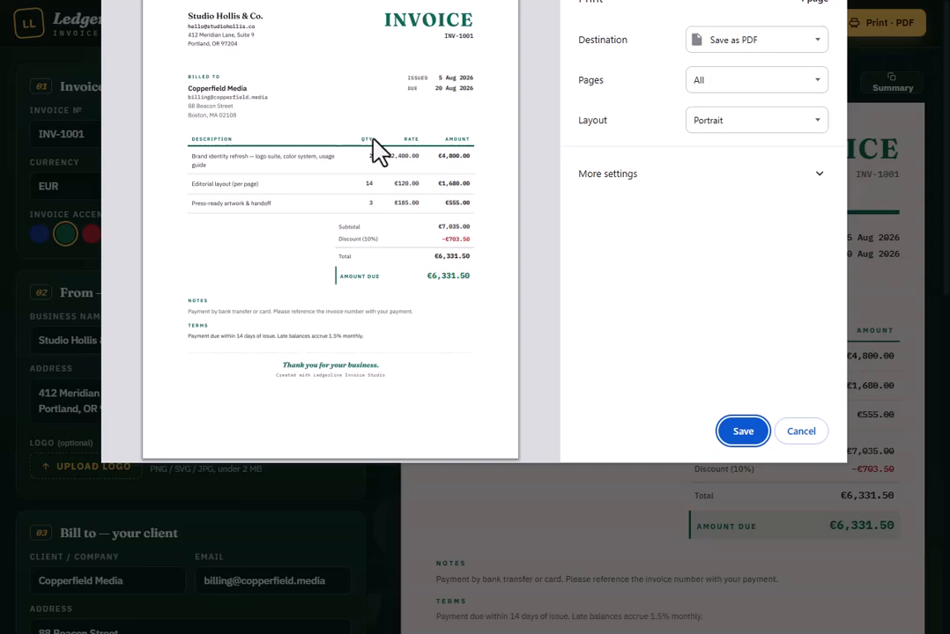
pyautogui.click(801, 431)
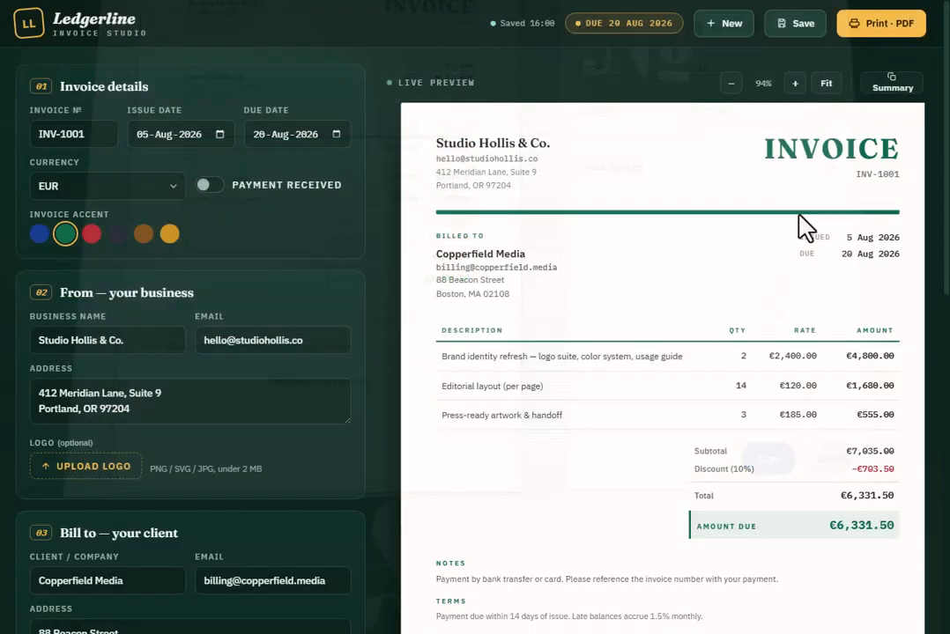
# Mark the invoice as payment received and check its print preview without saving a PDF.
pyautogui.click(267, 187)
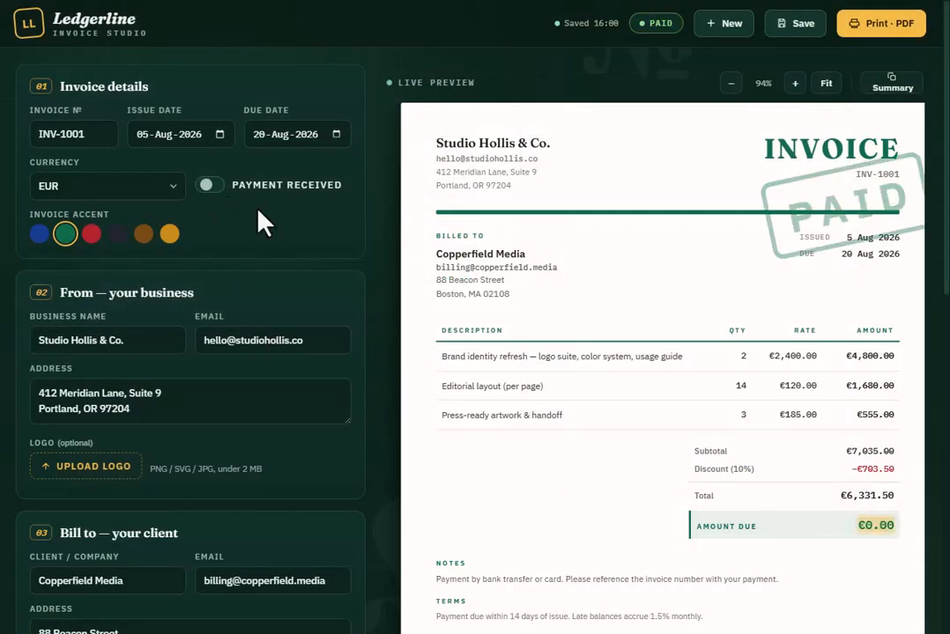
pyautogui.click(894, 26)
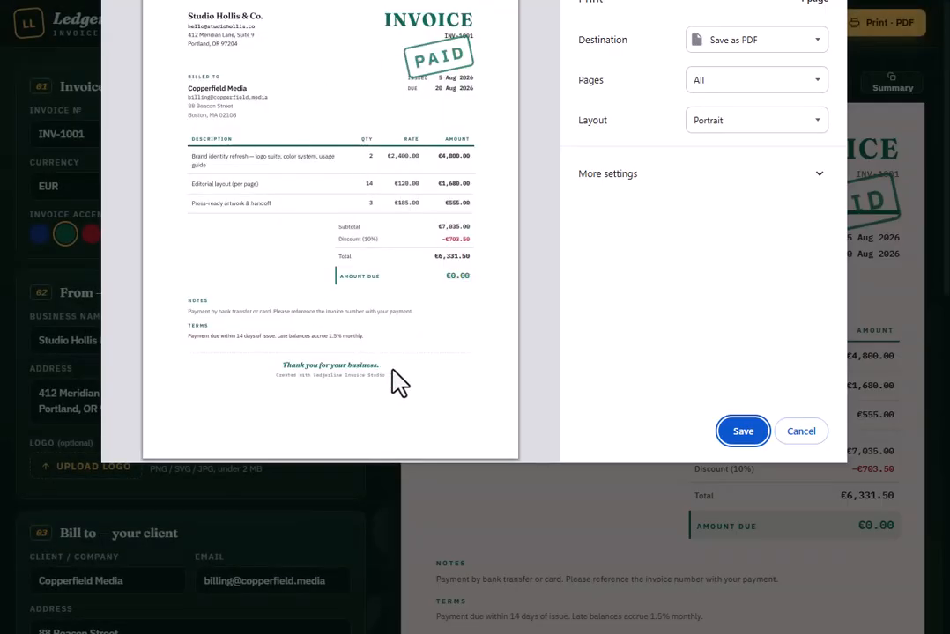
pyautogui.click(805, 436)
pyautogui.scroll(-2, 191, 322)
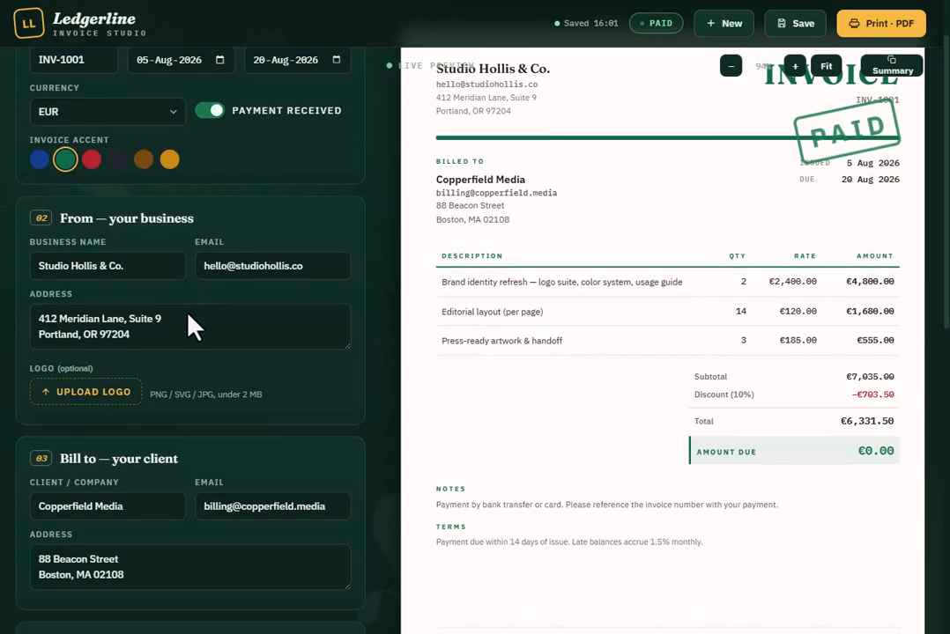
pyautogui.scroll(2, 191, 326)
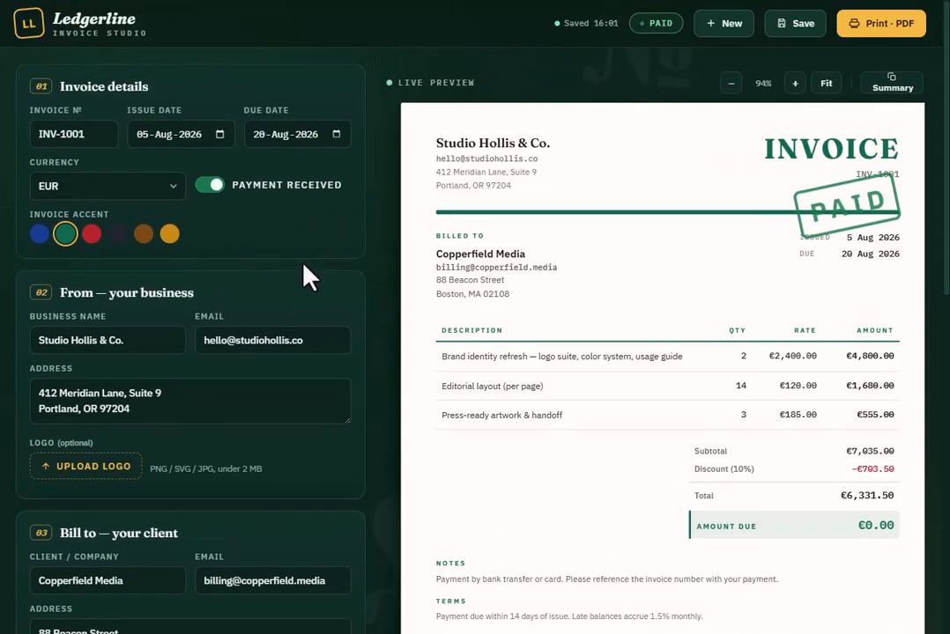
# Save the paid invoice and start a new one.
pyautogui.click(797, 35)
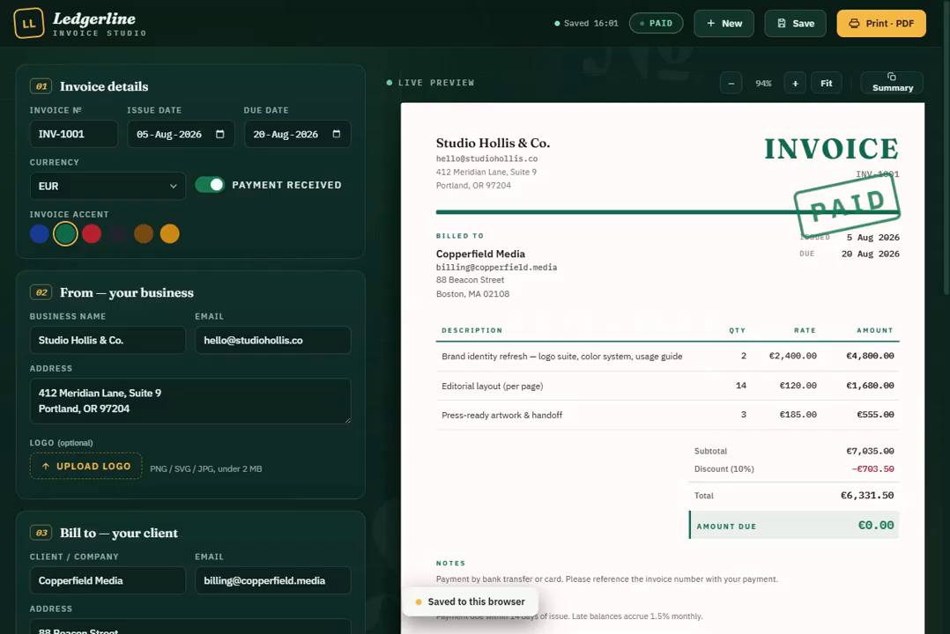
pyautogui.click(730, 37)
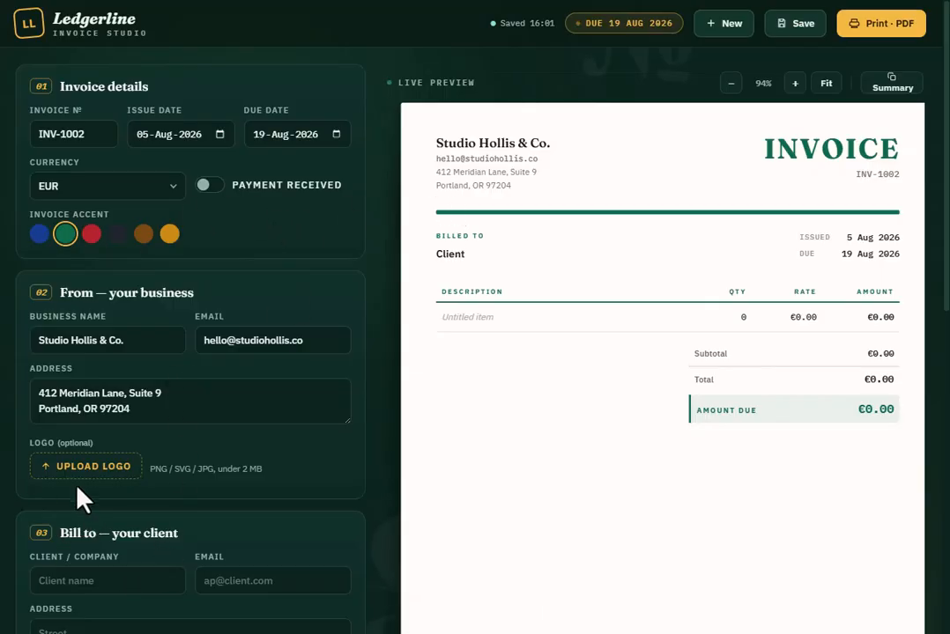
# Try the portrait photo from the desktop files' "a" folder as the business logo, and remove it again.
pyautogui.click(97, 474)
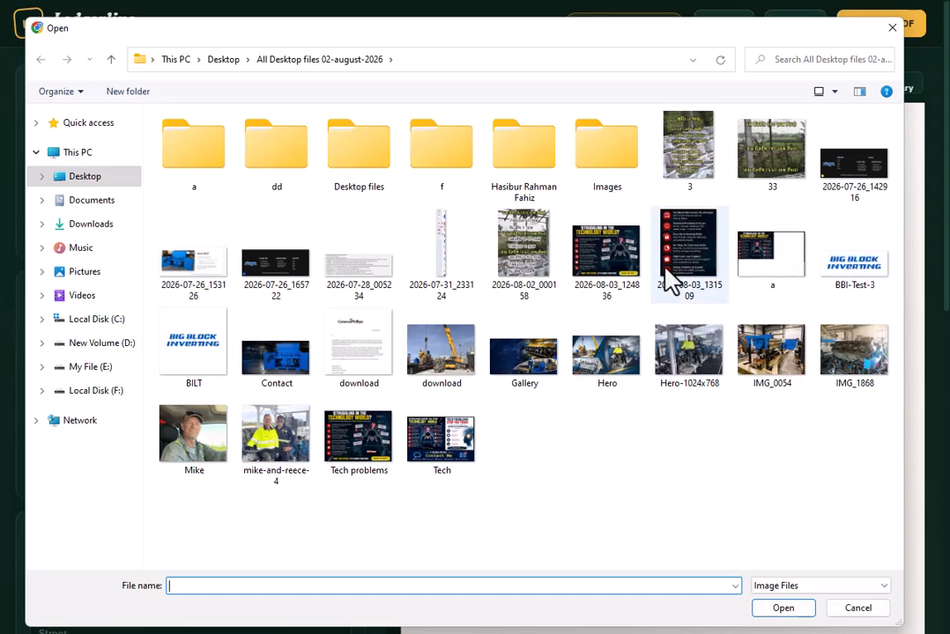
pyautogui.click(111, 181)
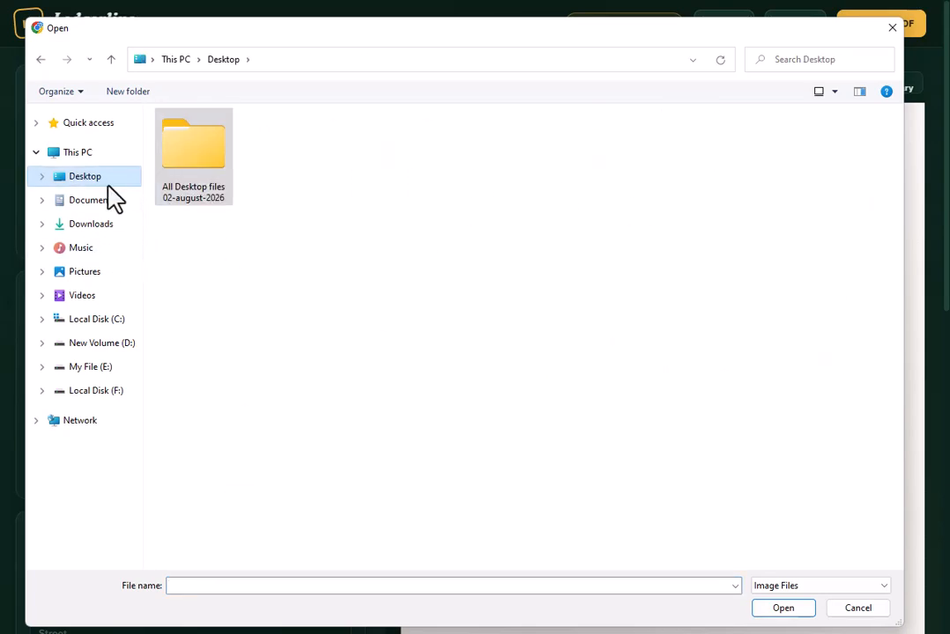
pyautogui.click(104, 227)
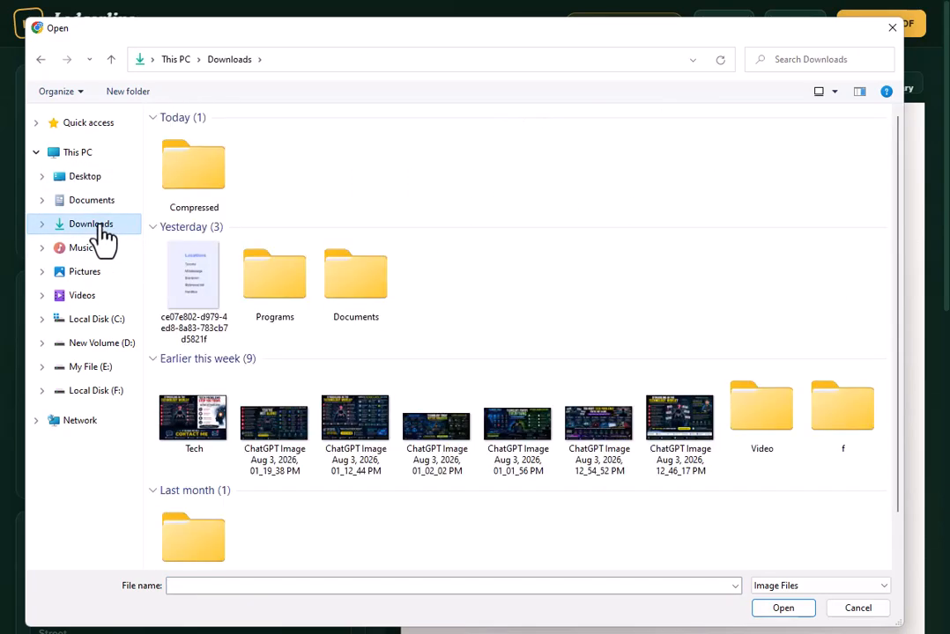
pyautogui.scroll(-1, 546, 317)
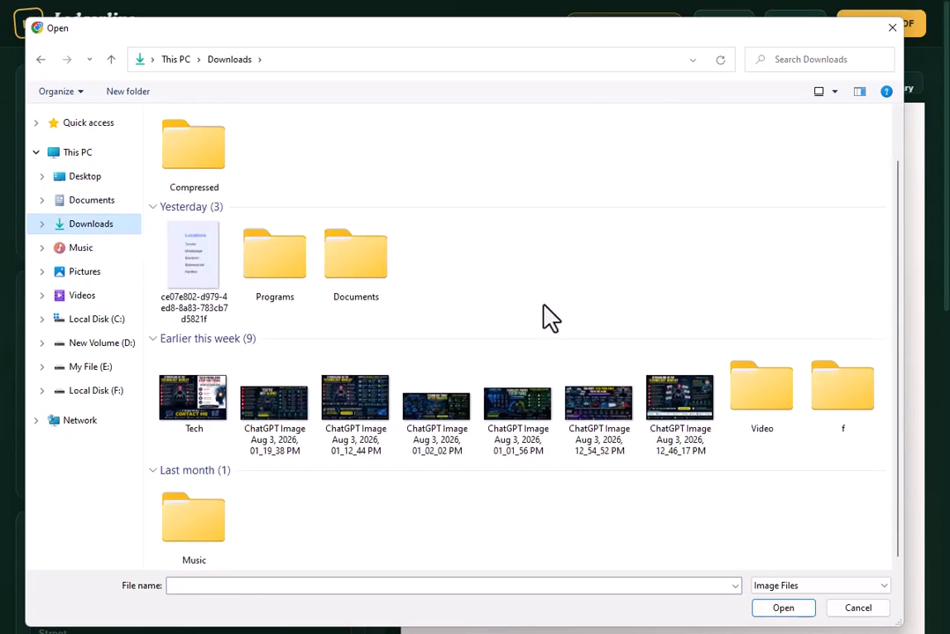
pyautogui.click(87, 178)
pyautogui.doubleClick(212, 154)
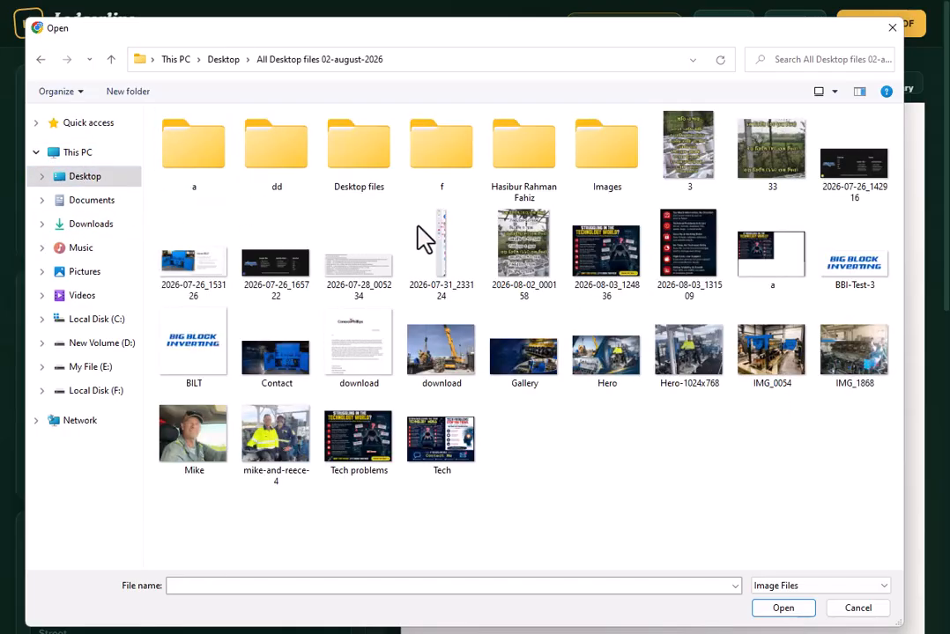
pyautogui.doubleClick(202, 168)
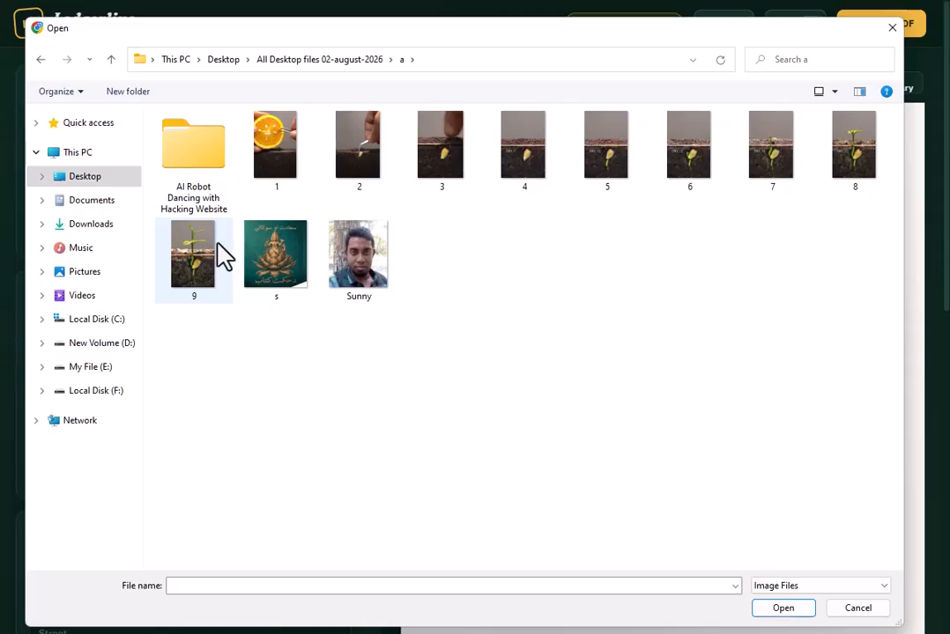
pyautogui.click(356, 282)
pyautogui.doubleClick(362, 286)
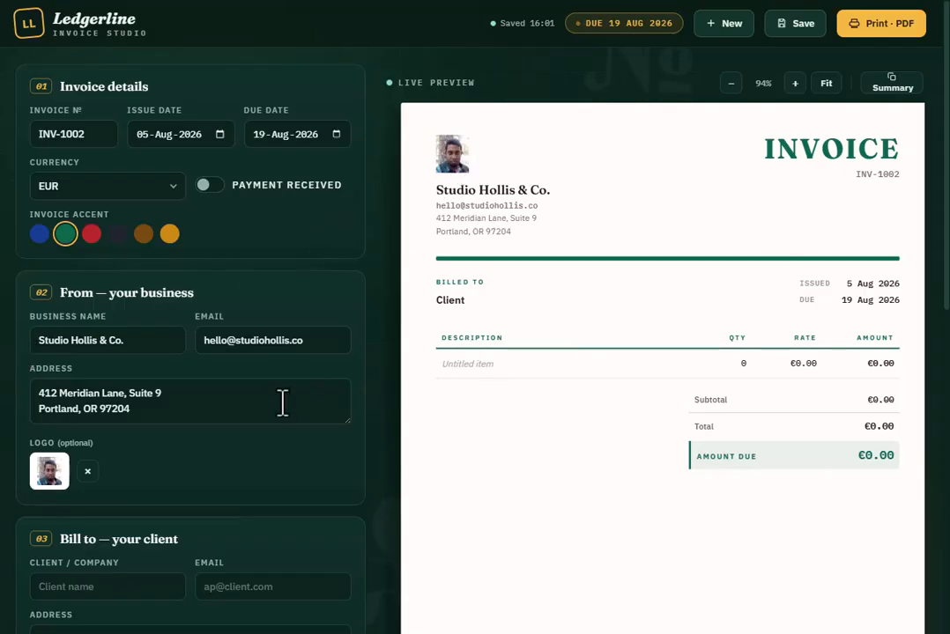
pyautogui.click(88, 472)
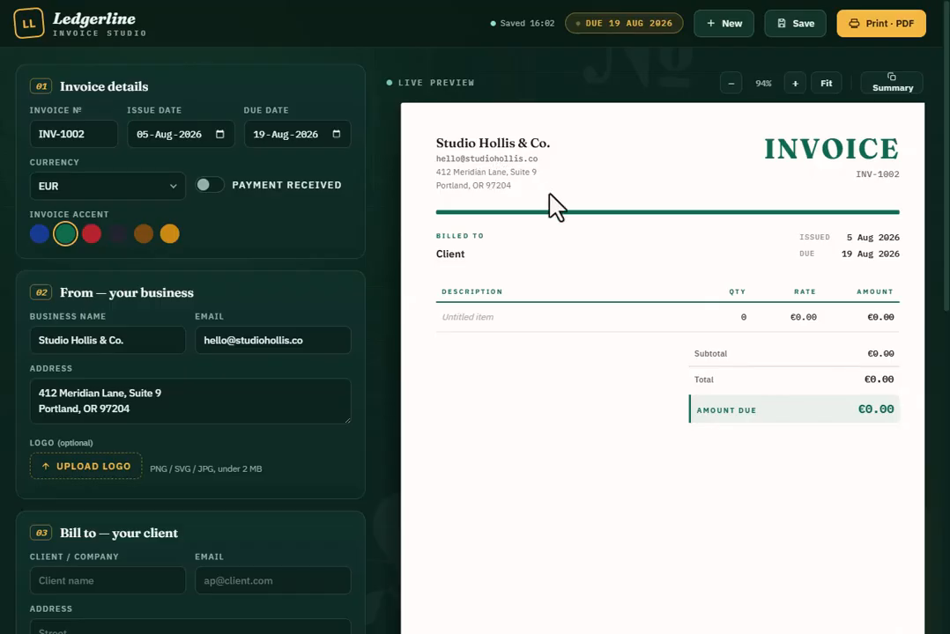
# Set the client company to ABC and fill in the client's email in the billing details.
pyautogui.scroll(-2, 474, 110)
pyautogui.scroll(-2, 154, 249)
pyautogui.click(133, 279)
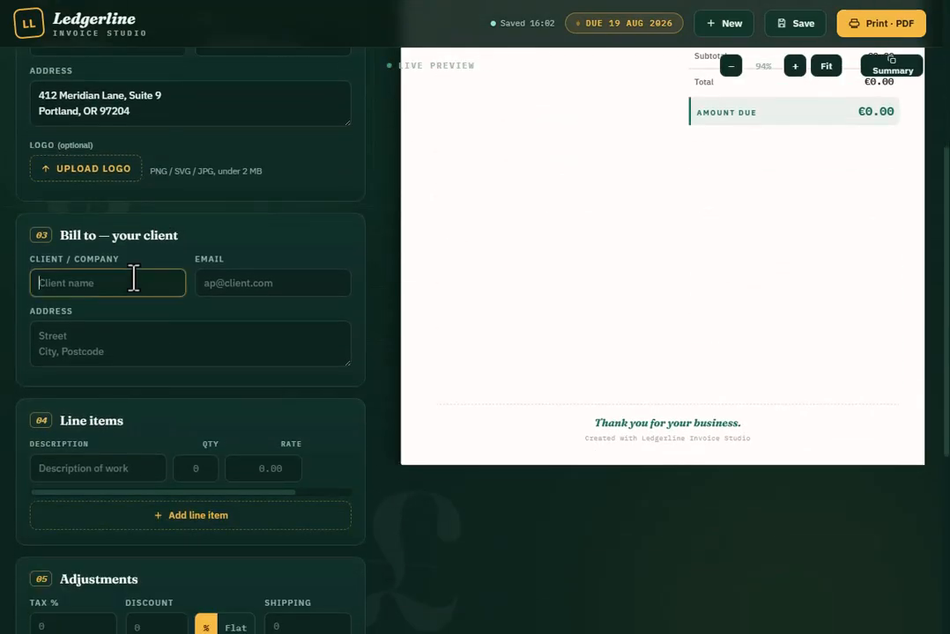
pyautogui.write('ABC')
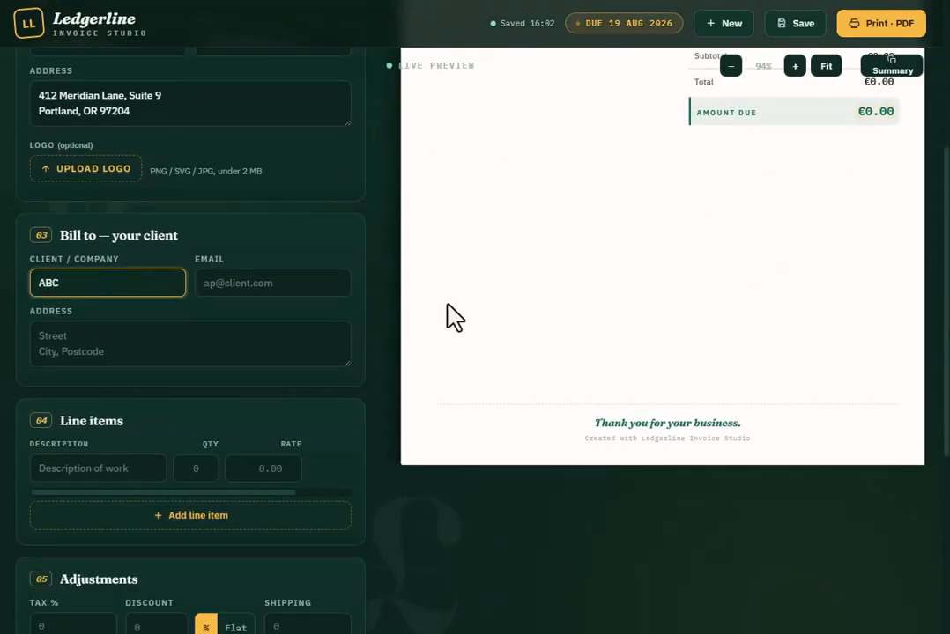
pyautogui.scroll(3, 449, 318)
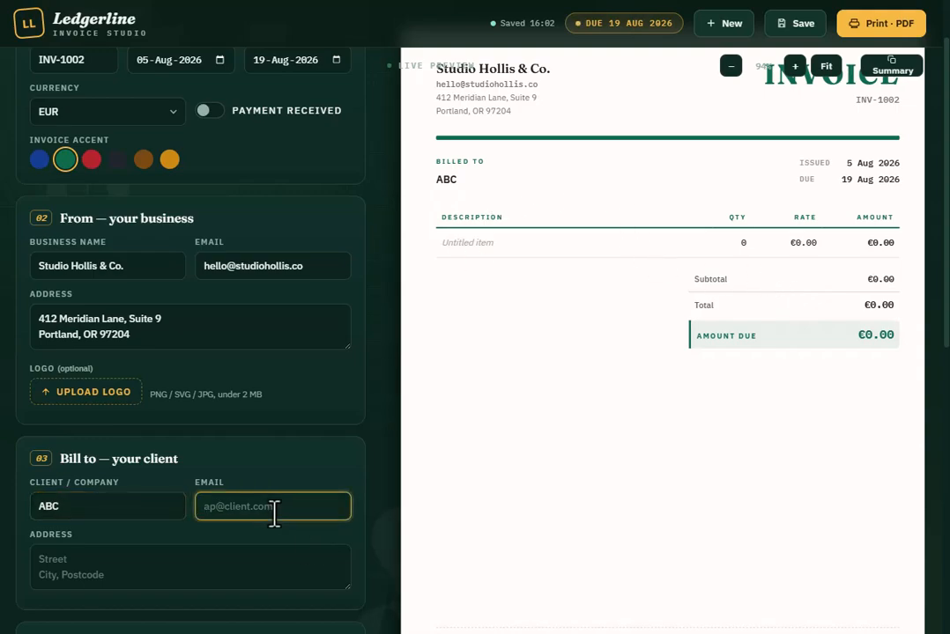
pyautogui.write('abc@')
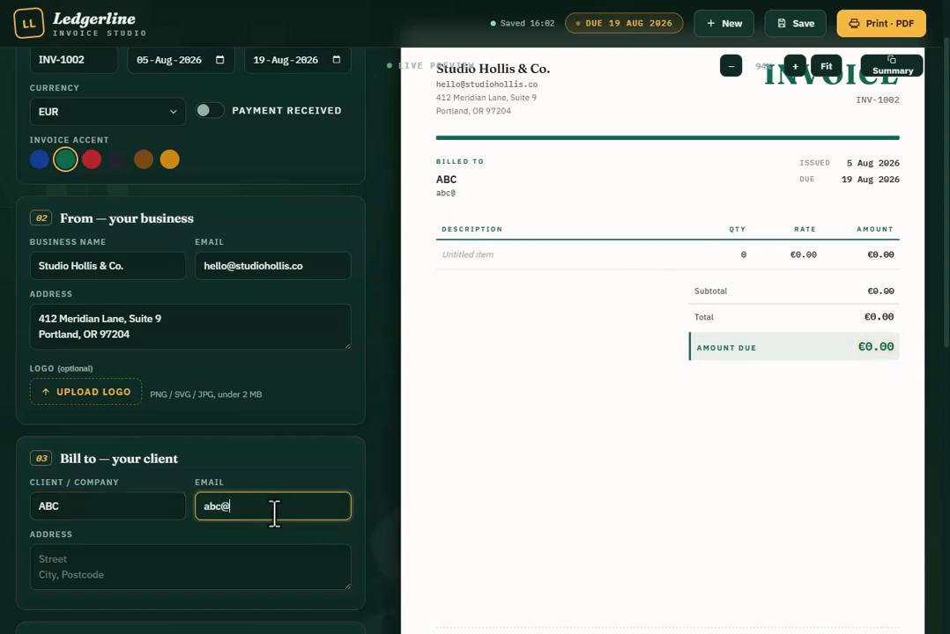
pyautogui.write('abc.com')
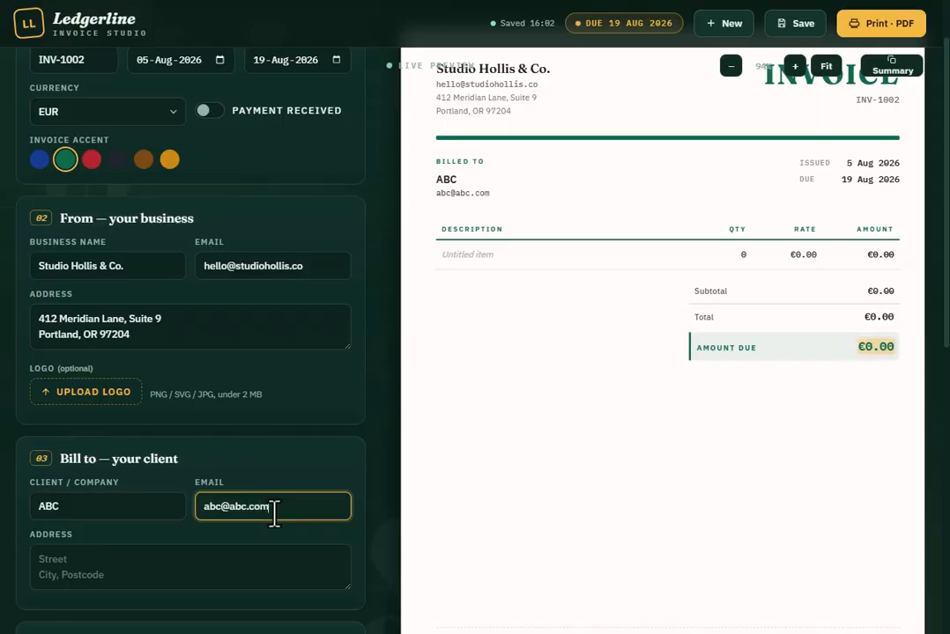
# Fill in the client's street address in the billing details.
pyautogui.click(78, 566)
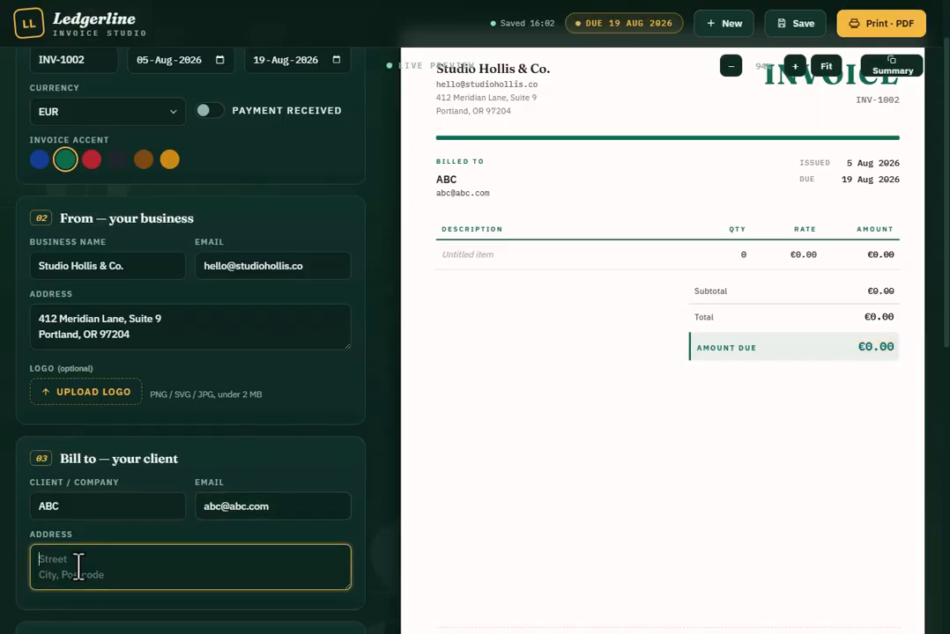
pyautogui.write('Demo')
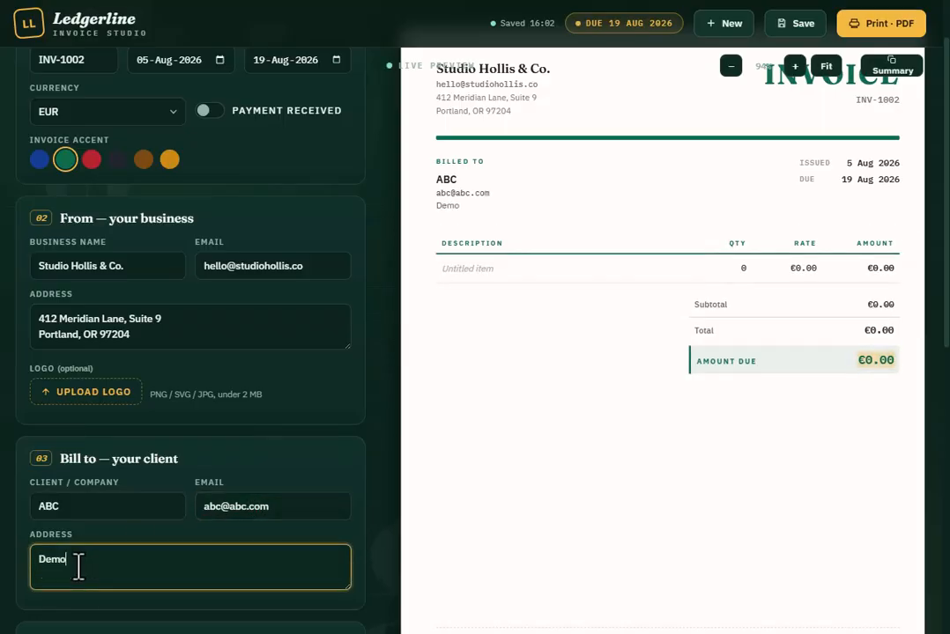
pyautogui.write(' street')
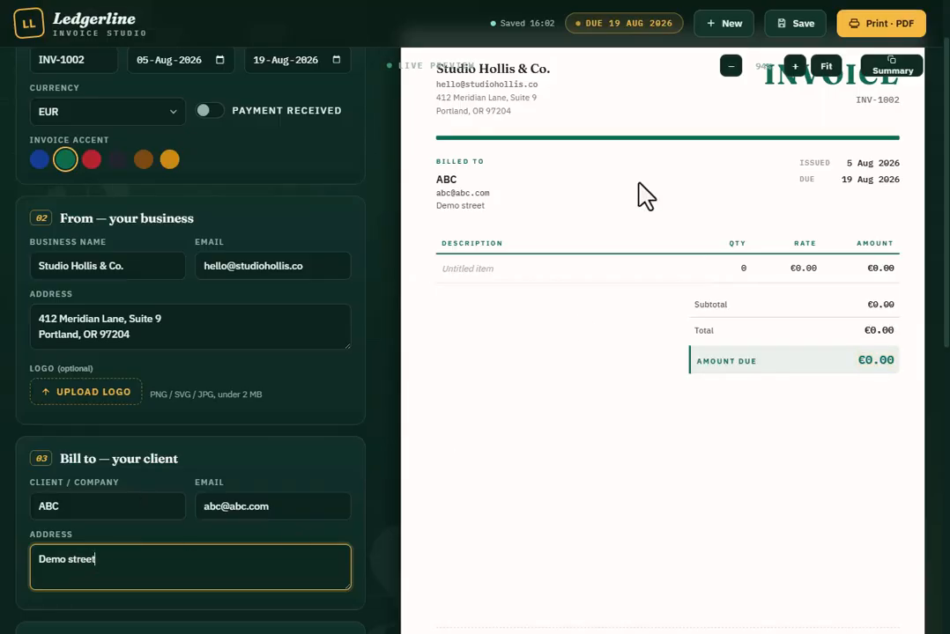
# Fill in the empty line item with the description Mouse, quantity 1 and rate 7, and check it in the preview.
pyautogui.scroll(-1, 551, 254)
pyautogui.scroll(-2, 551, 257)
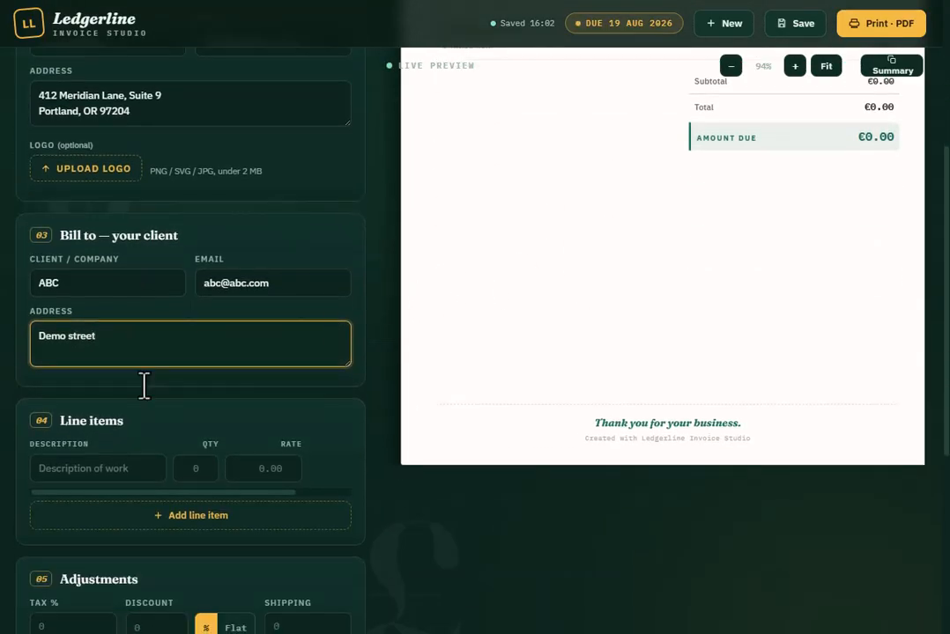
pyautogui.click(114, 477)
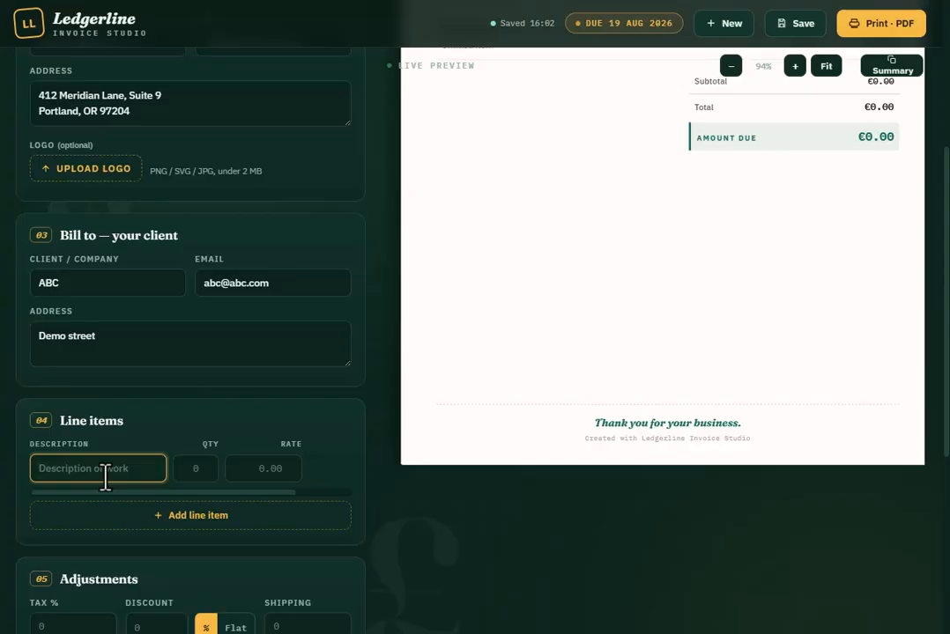
pyautogui.write('Mouse')
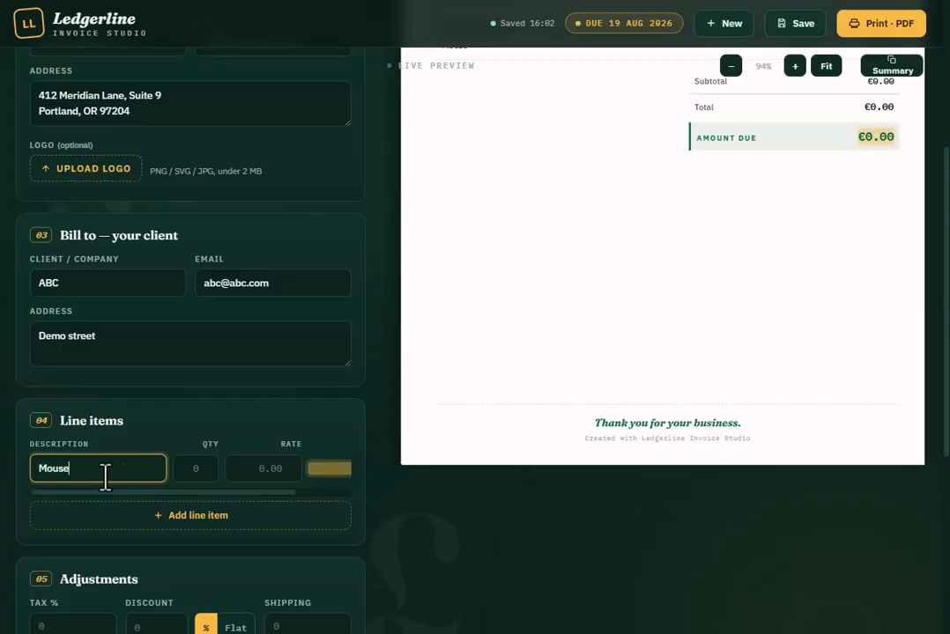
pyautogui.click(184, 471)
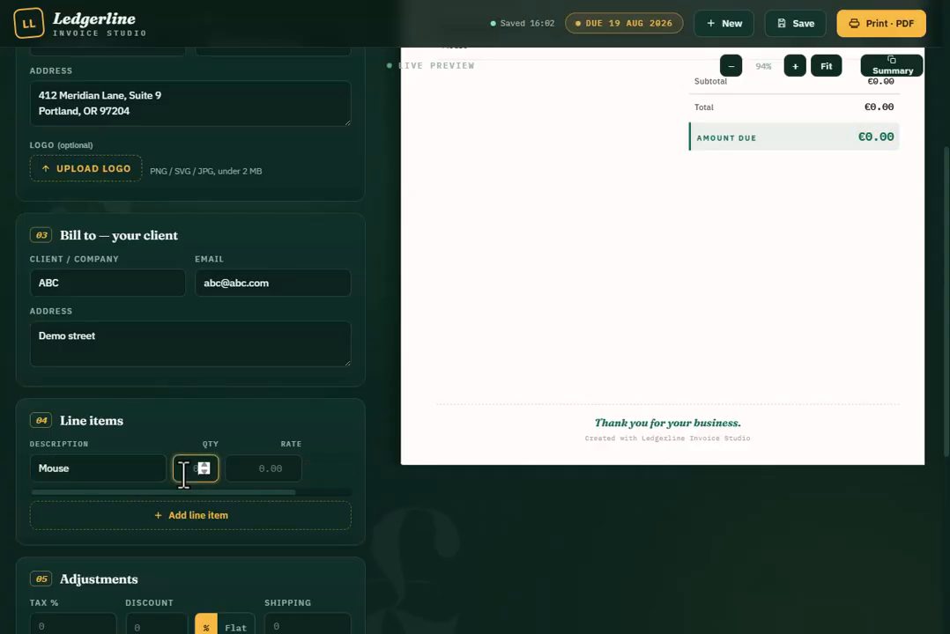
pyautogui.write('1')
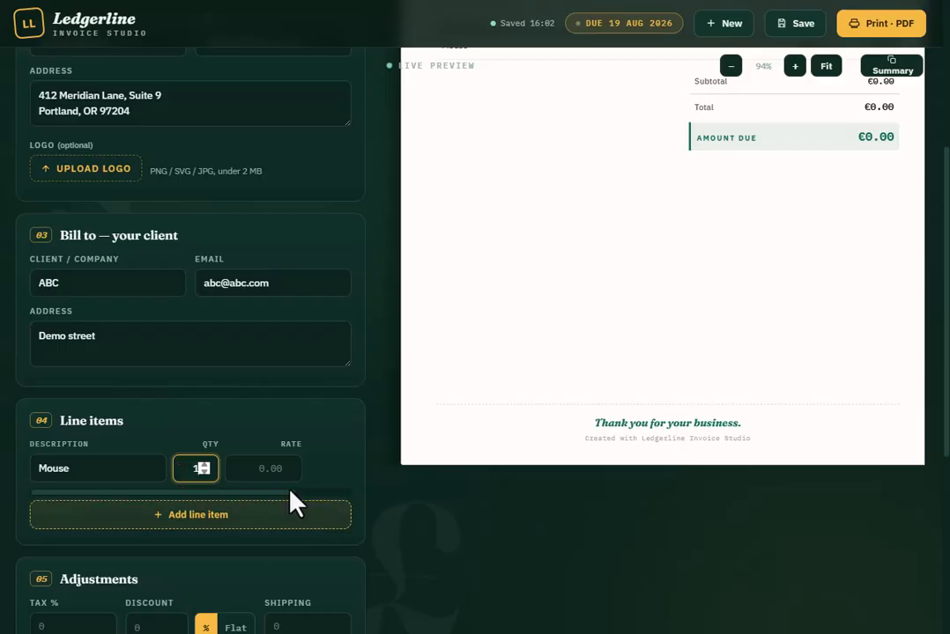
pyautogui.click(262, 467)
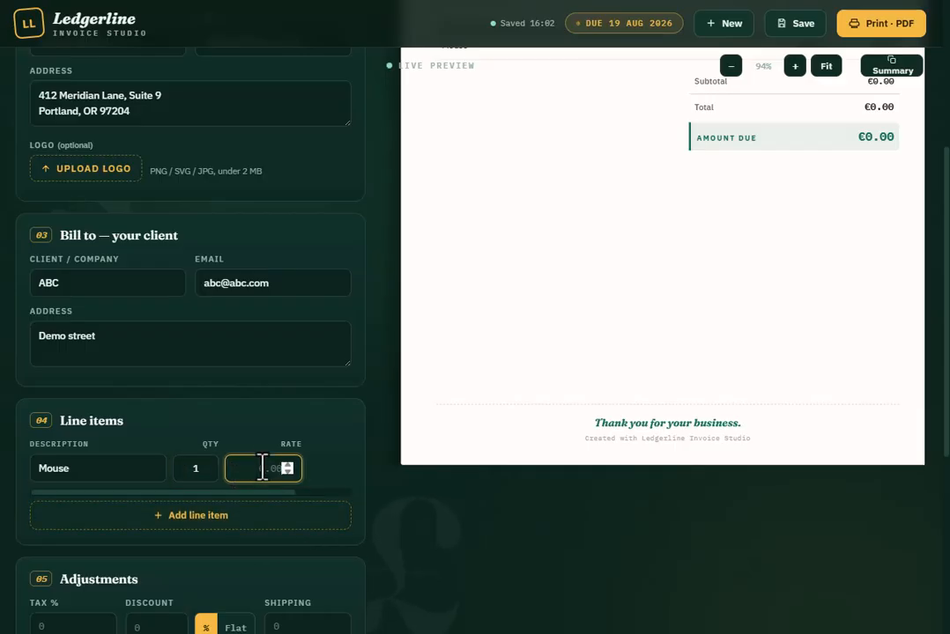
pyautogui.write('7')
pyautogui.scroll(3, 430, 365)
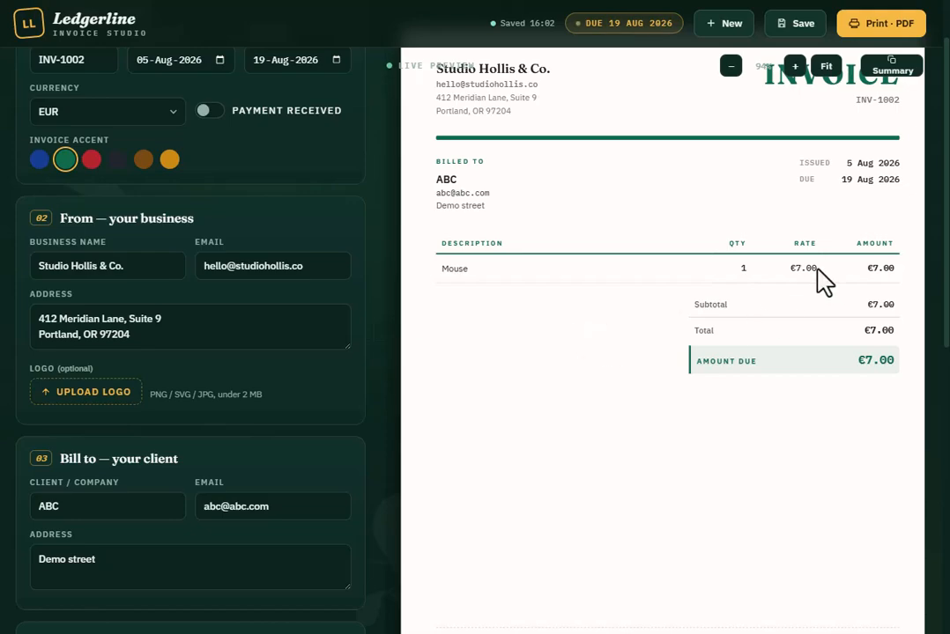
pyautogui.scroll(-4, 16, 466)
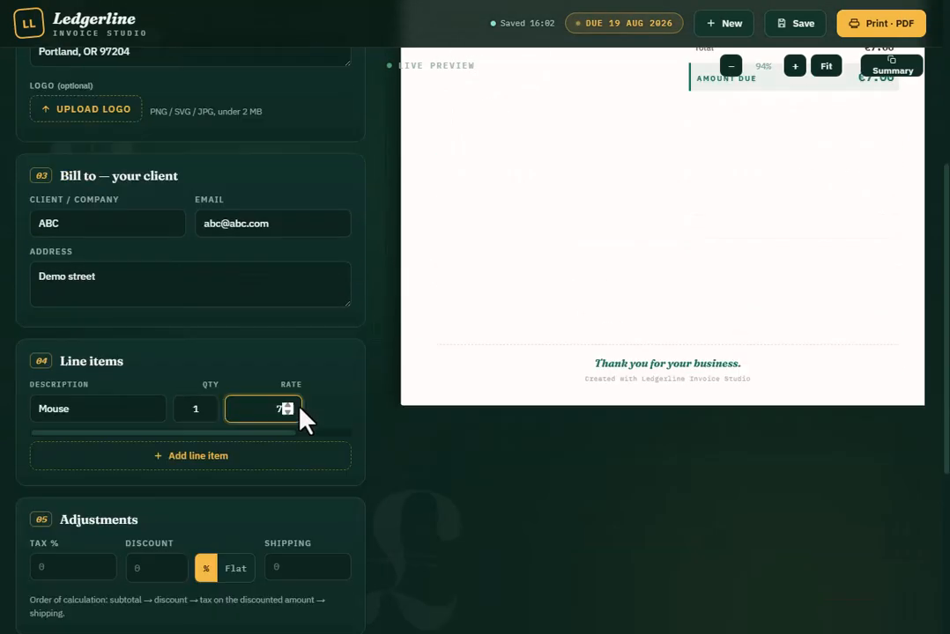
# Set the ABC invoice's tax to 5% in the adjustments and check it in the live preview.
pyautogui.scroll(-1, 99, 491)
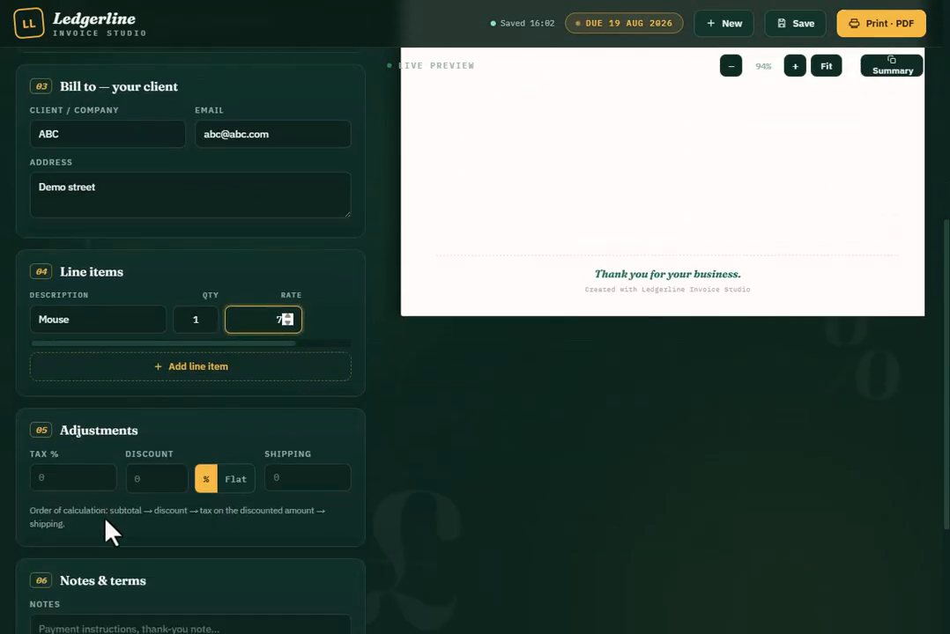
pyautogui.click(65, 476)
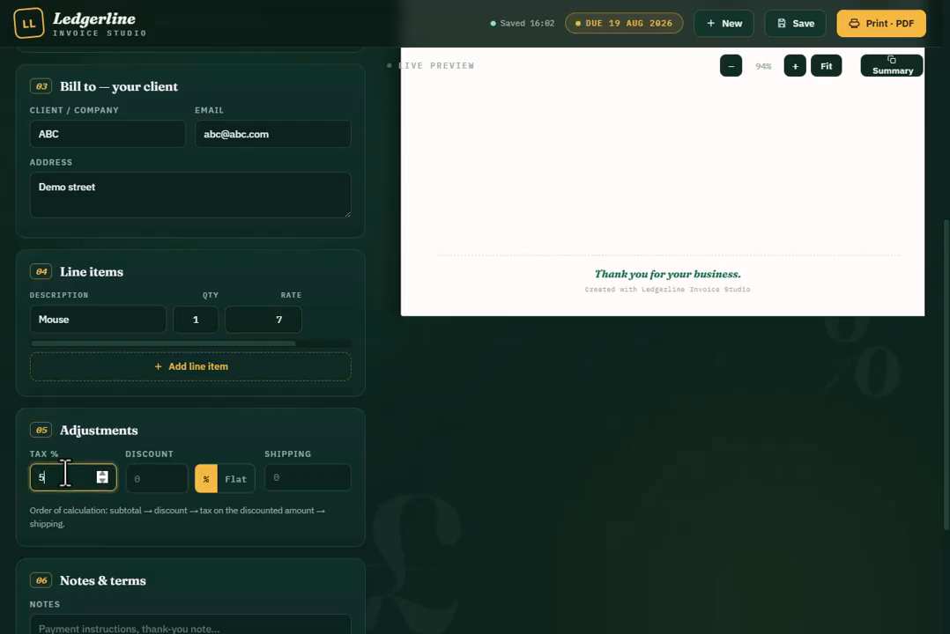
pyautogui.write('5')
pyautogui.scroll(5, 837, 339)
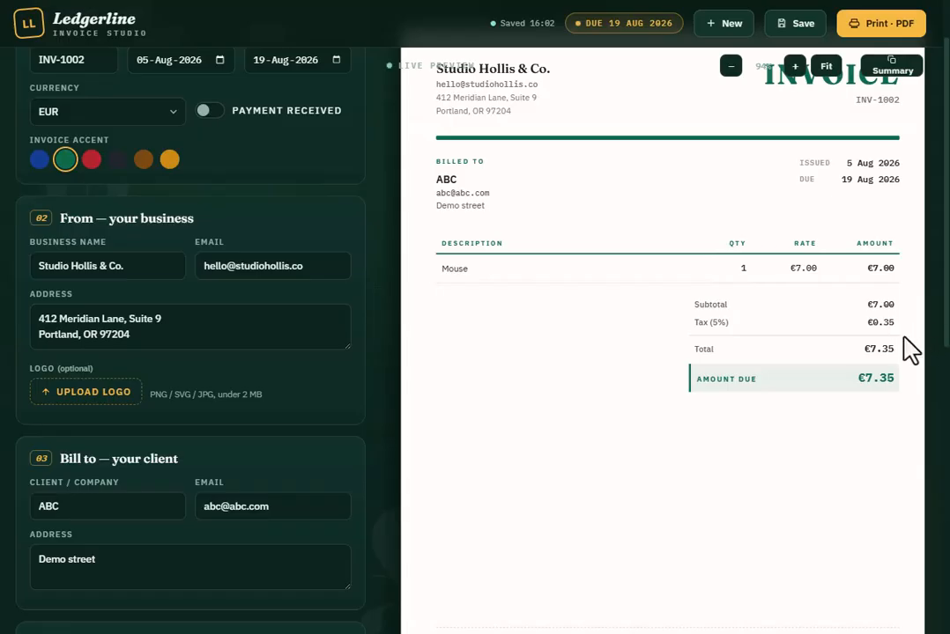
# Mark the ABC invoice's payment as received, then view its print preview and close it without saving a PDF.
pyautogui.scroll(-4, 271, 456)
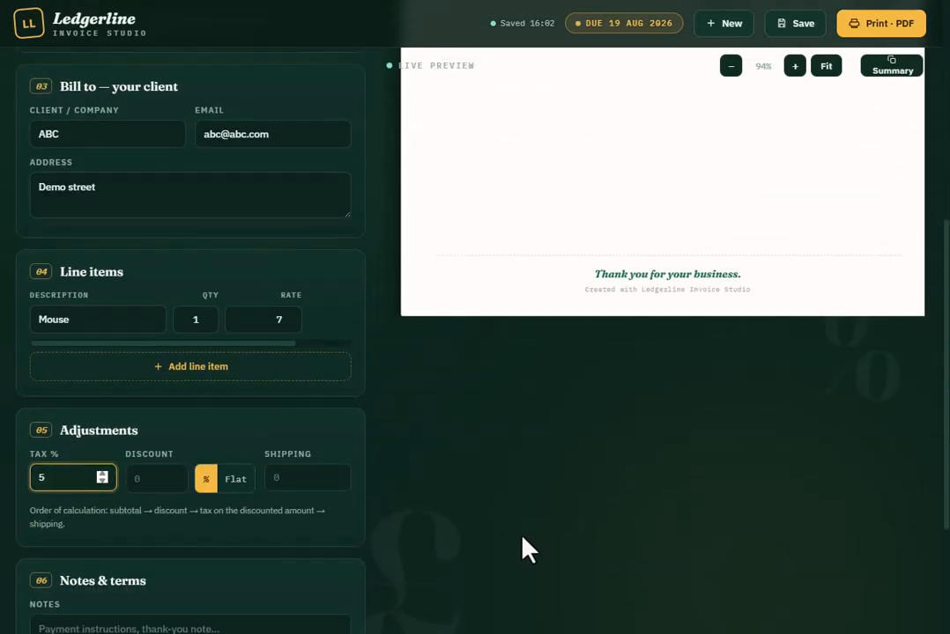
pyautogui.scroll(-2, 523, 539)
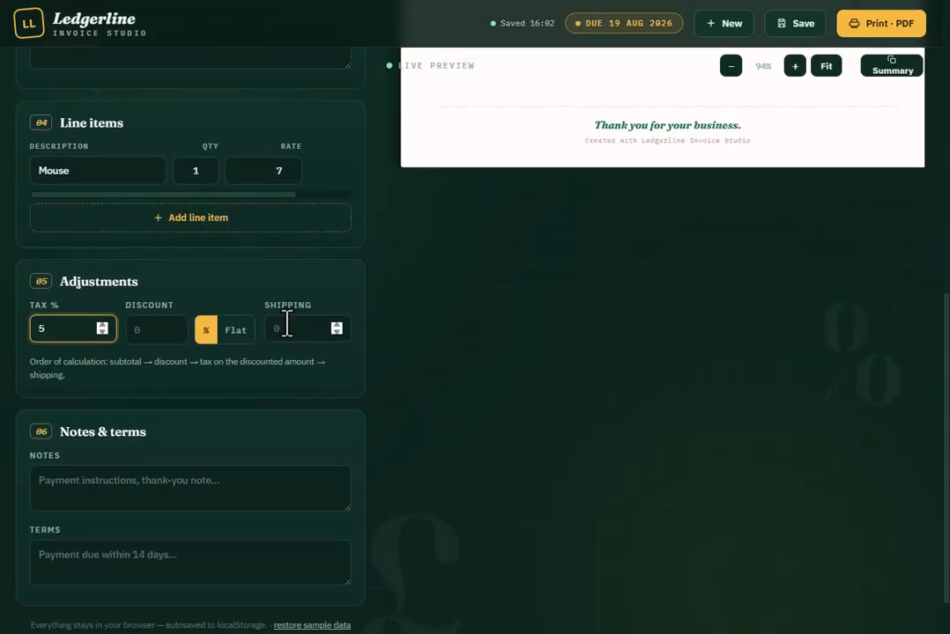
pyautogui.scroll(-1, 316, 328)
pyautogui.scroll(3, 169, 505)
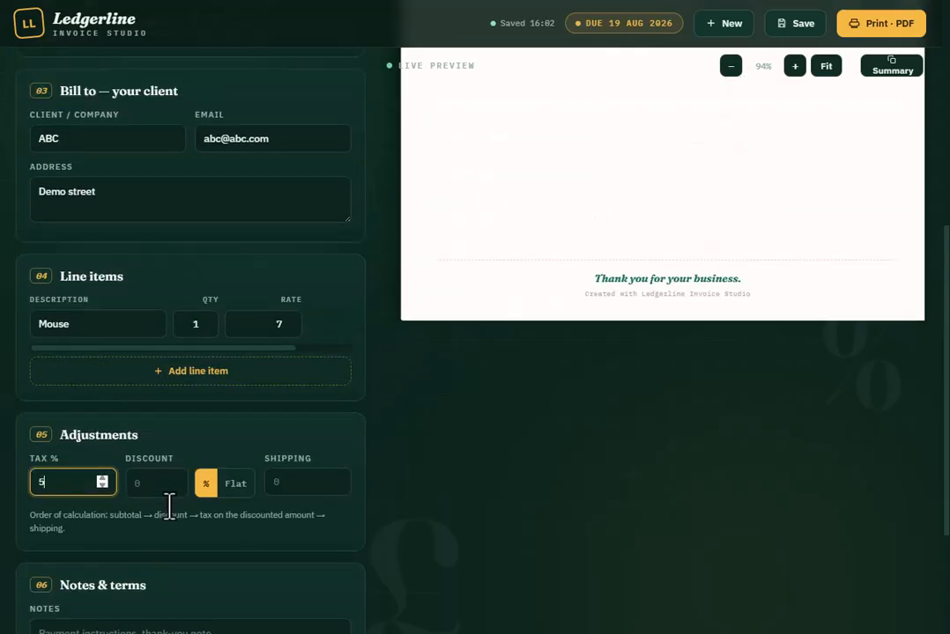
pyautogui.scroll(5, 169, 505)
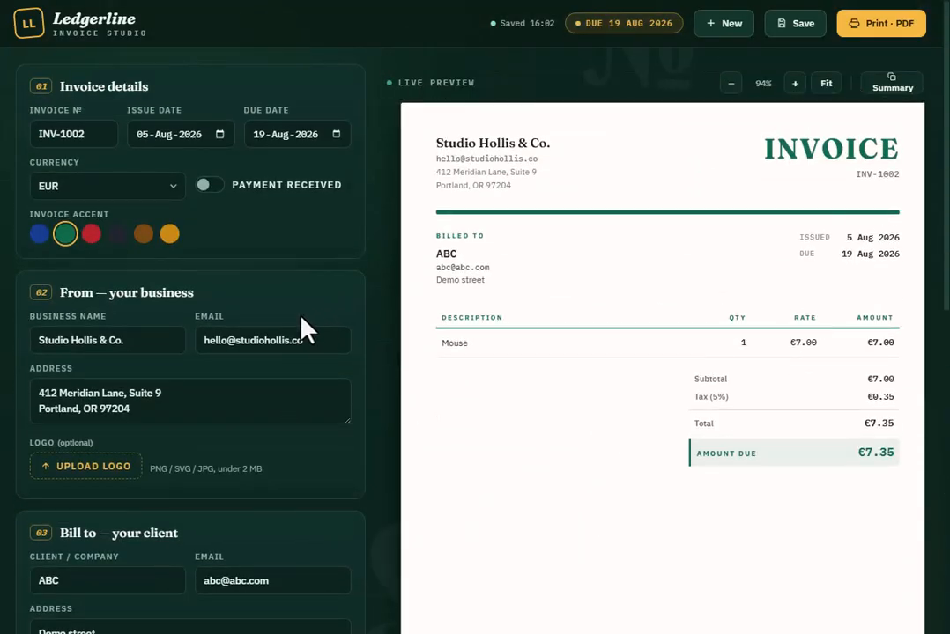
pyautogui.click(211, 188)
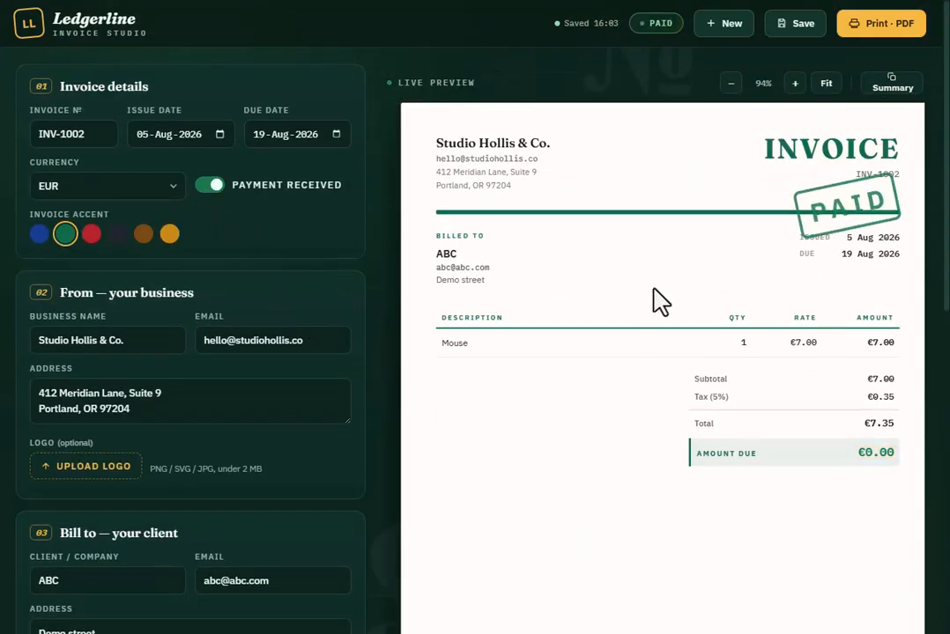
pyautogui.click(895, 23)
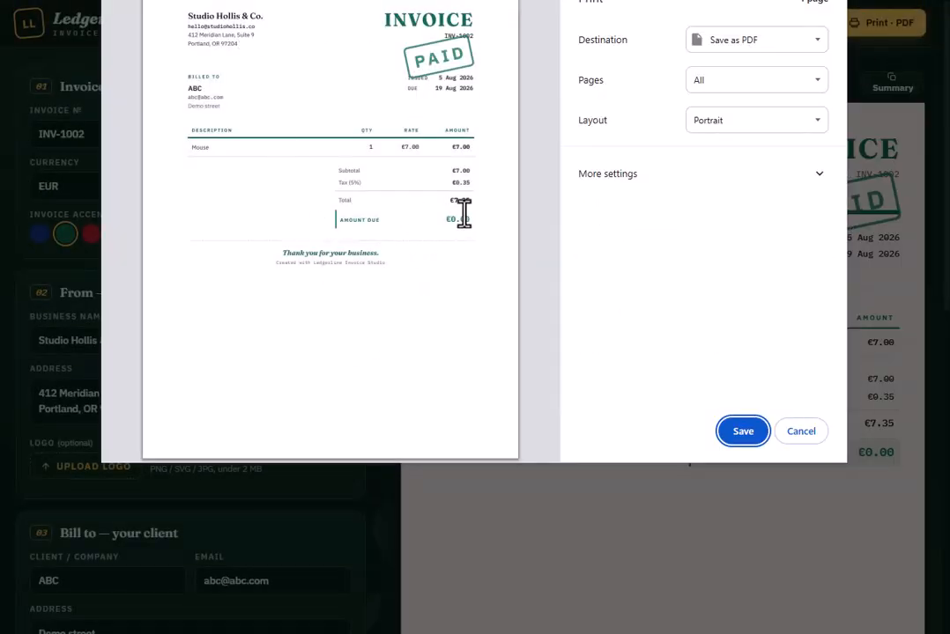
pyautogui.click(798, 434)
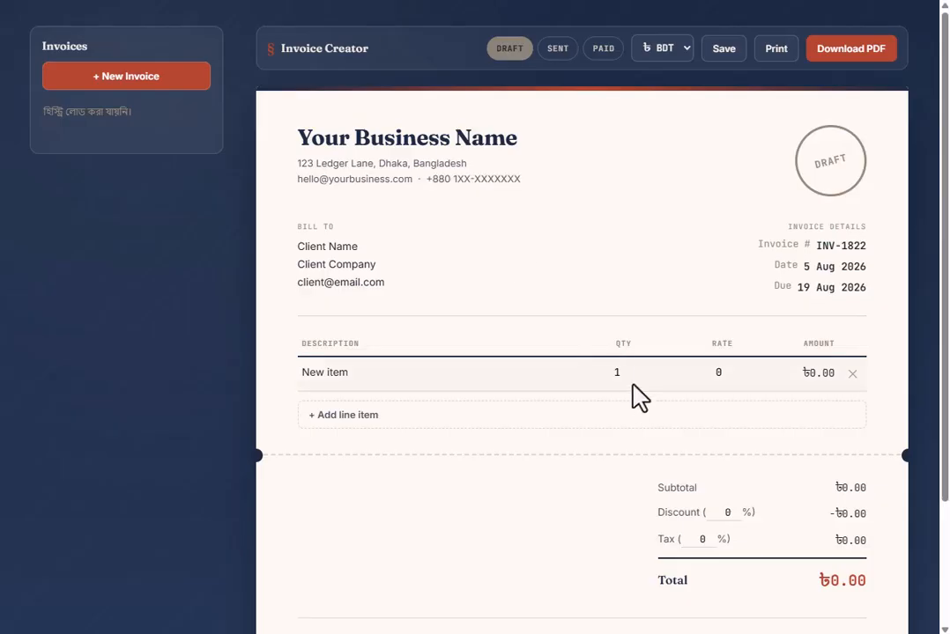
# Switch to Invoice Creator, look over the draft invoice and remove its "New item" line.
pyautogui.scroll(-2, 634, 401)
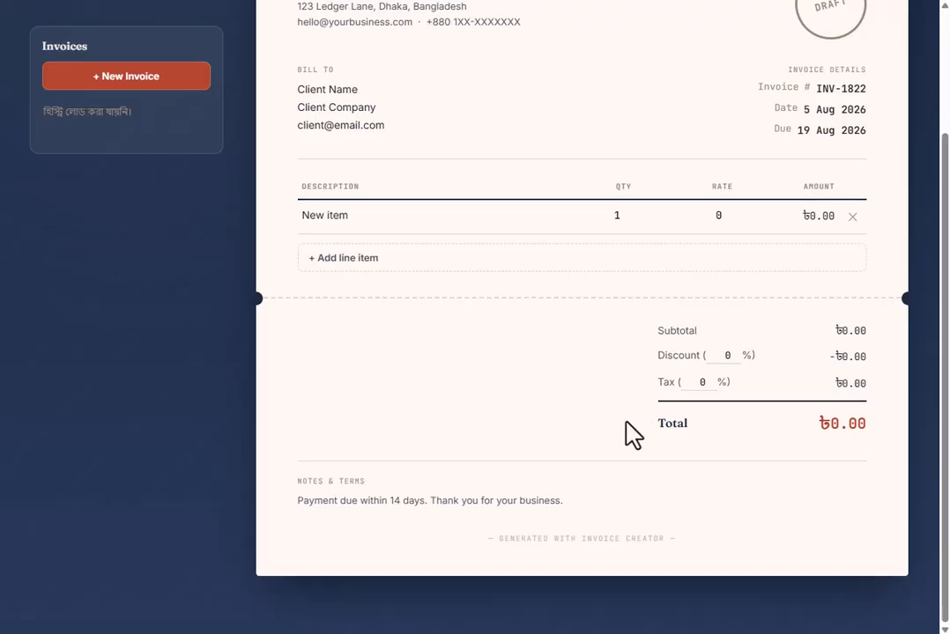
pyautogui.scroll(2, 630, 435)
pyautogui.scroll(-1, 339, 383)
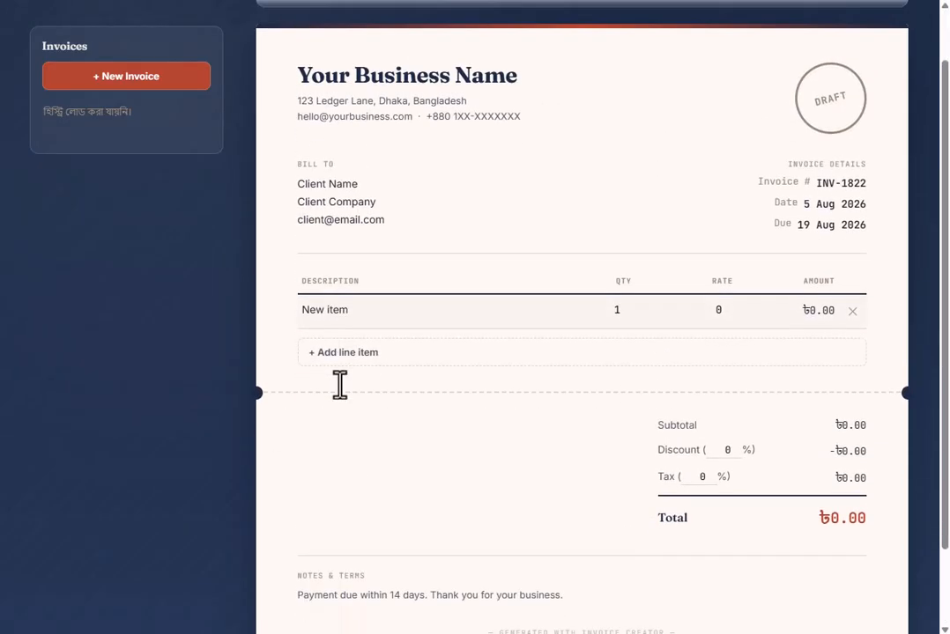
pyautogui.scroll(1, 339, 383)
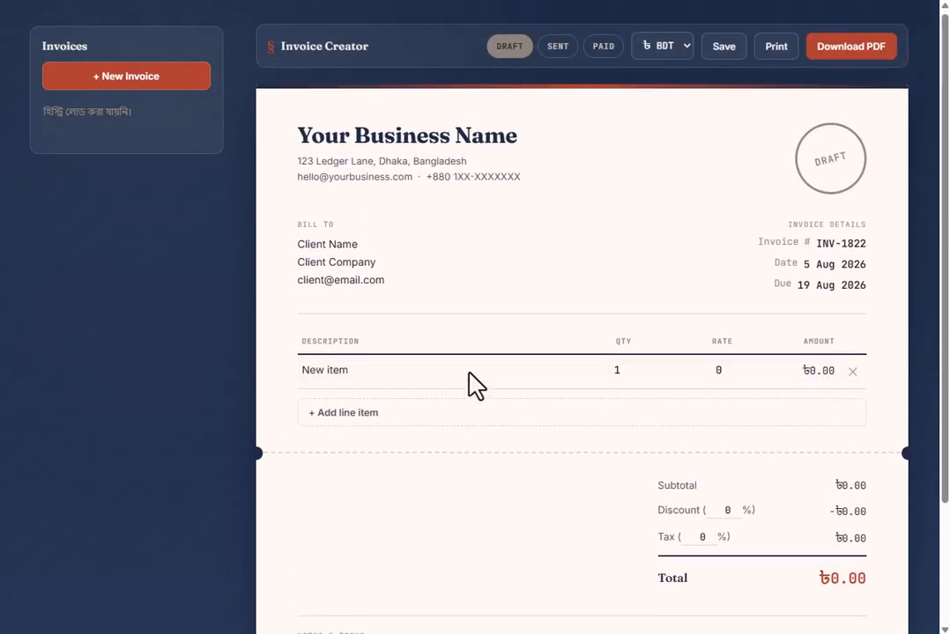
pyautogui.click(851, 375)
pyautogui.scroll(-1, 555, 427)
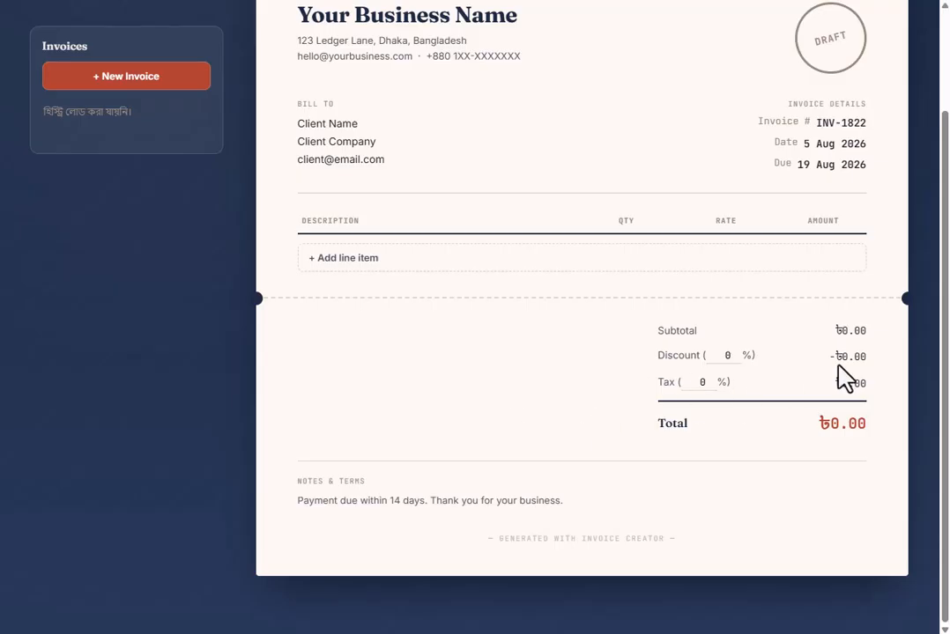
# Check that the draft's client details, business contact line and business name can be edited directly on the invoice.
pyautogui.scroll(1, 725, 452)
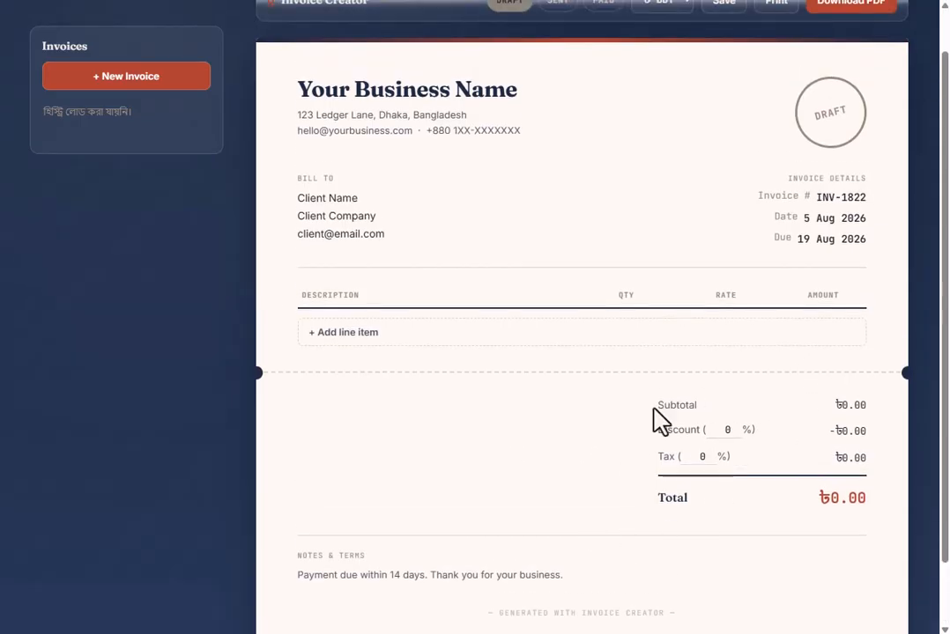
pyautogui.click(371, 202)
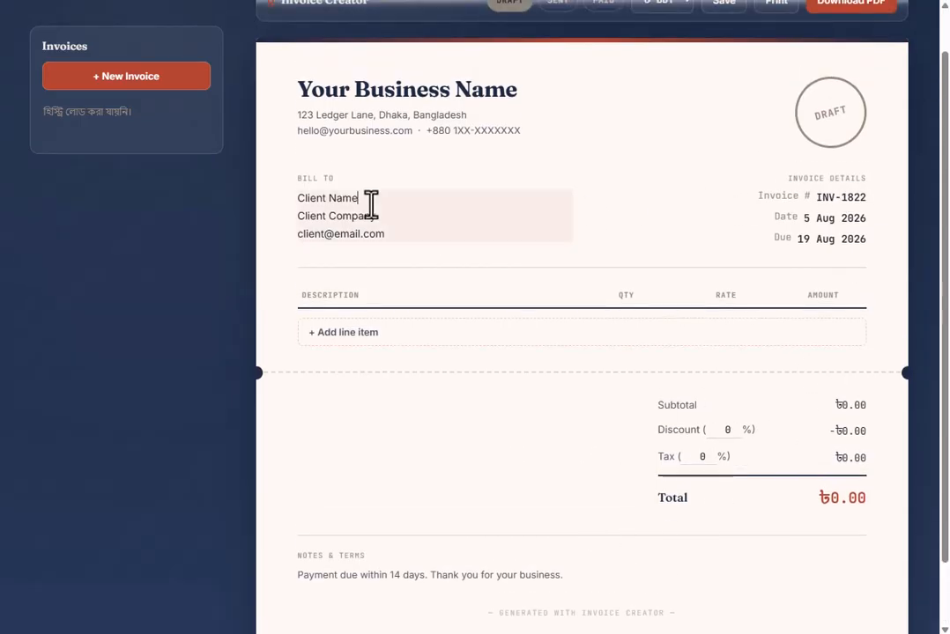
pyautogui.click(401, 237)
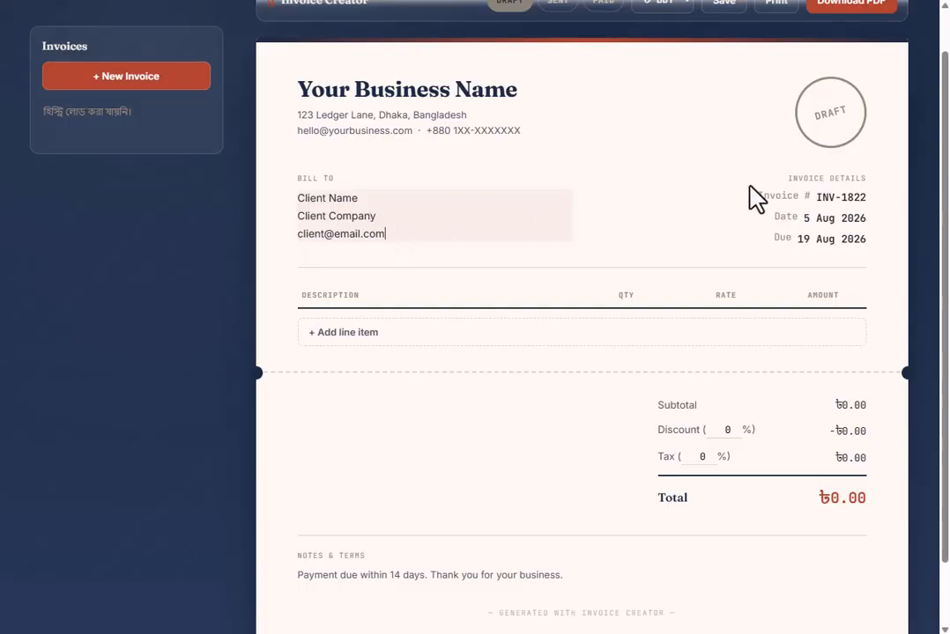
pyautogui.click(508, 134)
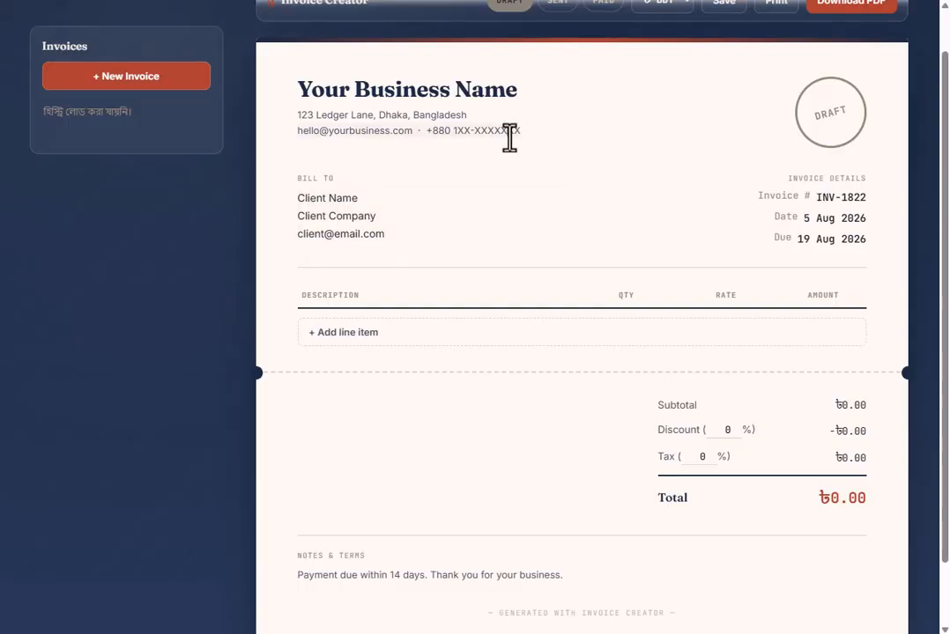
pyautogui.click(416, 238)
pyautogui.click(458, 93)
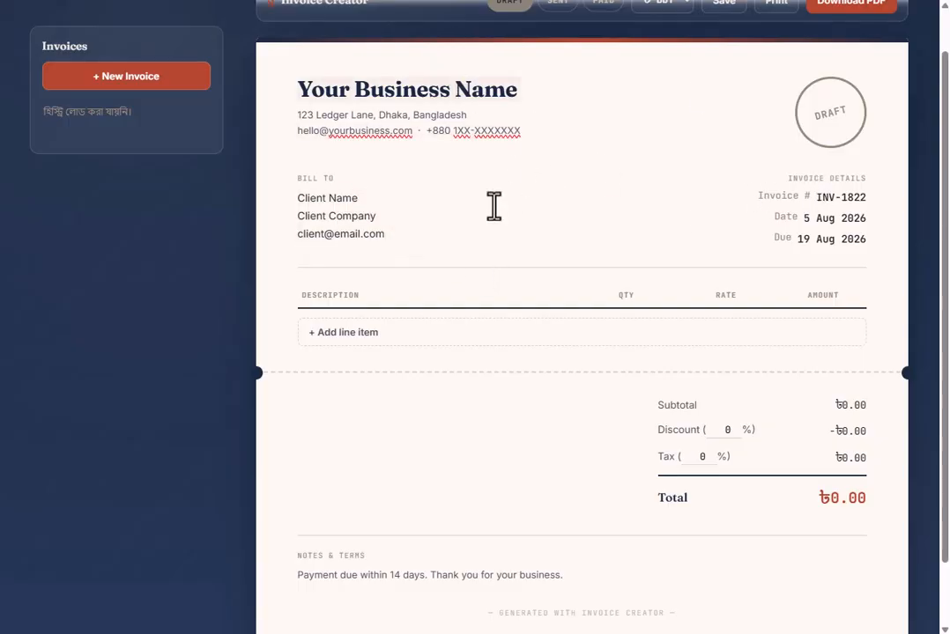
# View the draft invoice's print preview and close it without saving a PDF.
pyautogui.scroll(-1, 494, 205)
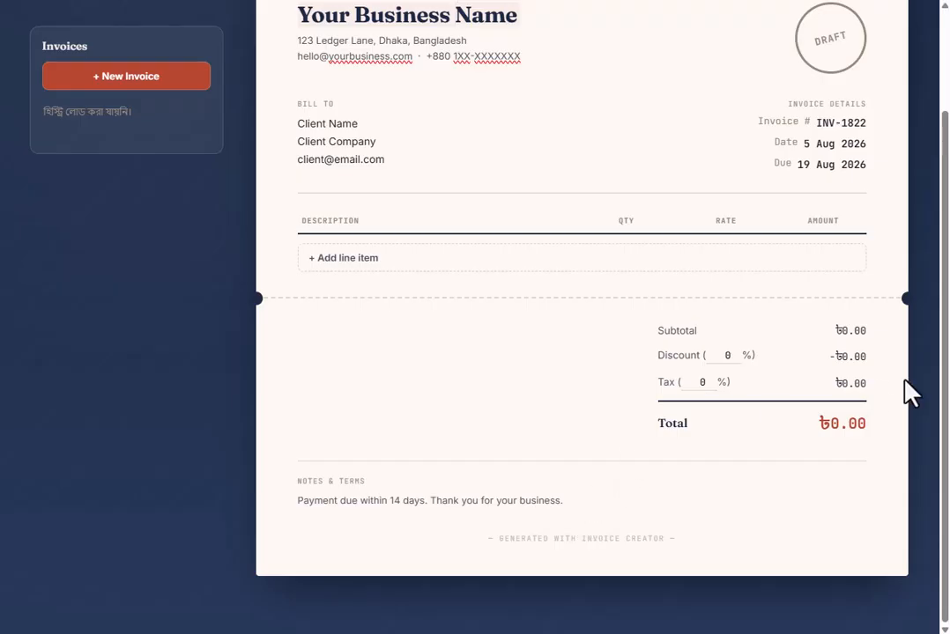
pyautogui.scroll(2, 684, 361)
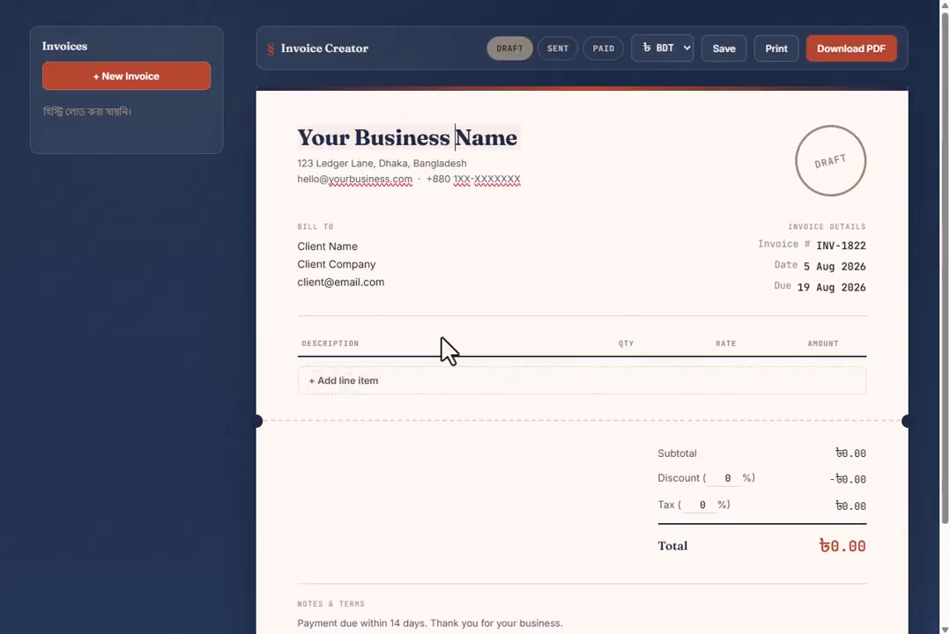
pyautogui.click(775, 53)
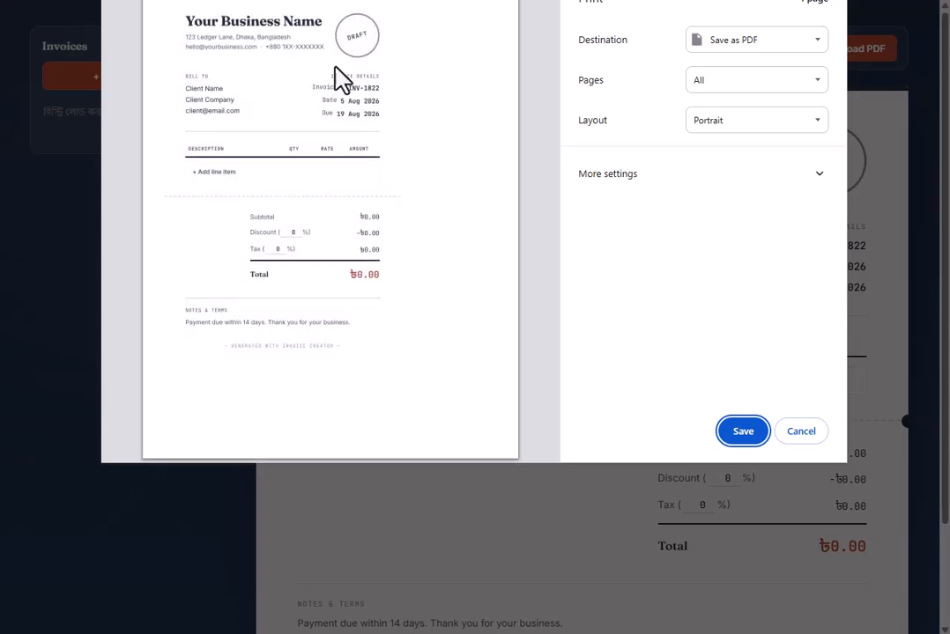
pyautogui.click(800, 432)
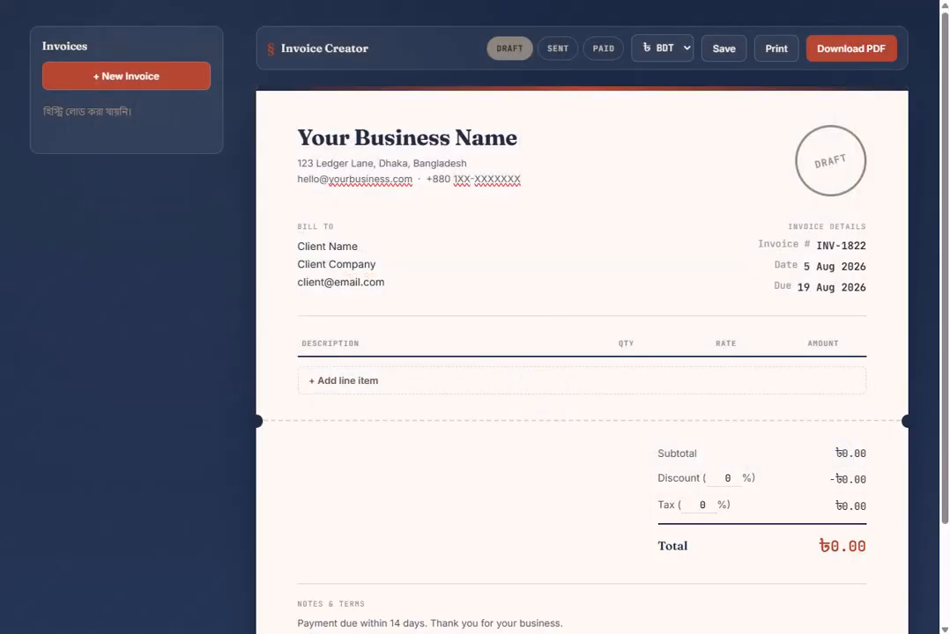